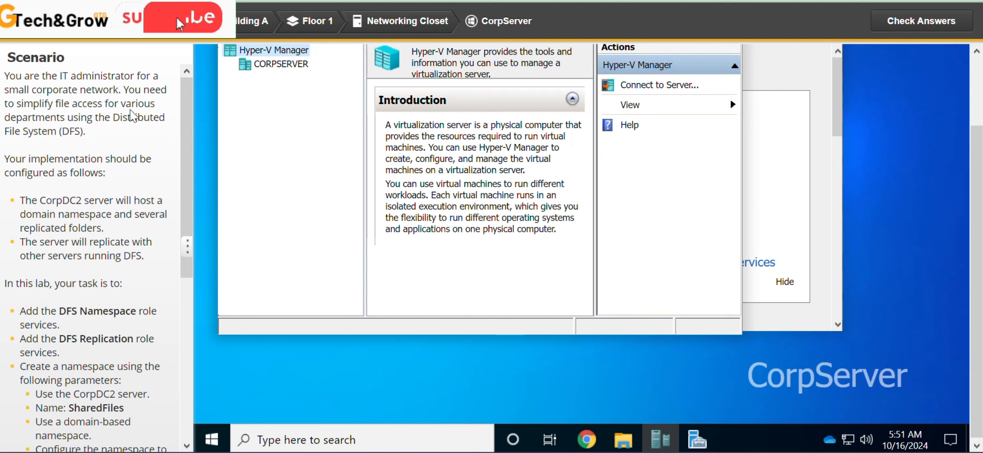
# - Read the lab scenario and connect to the CorpDC2 virtual machine hosted on CORPSERVER
pyautogui.moveTo(182, 125); pyautogui.dragTo(186, 189)
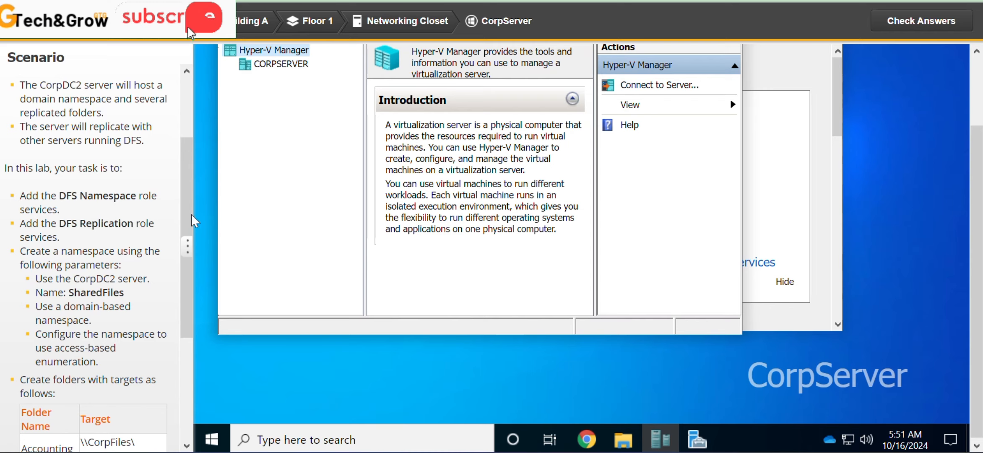
pyautogui.scroll(1, 159, 178)
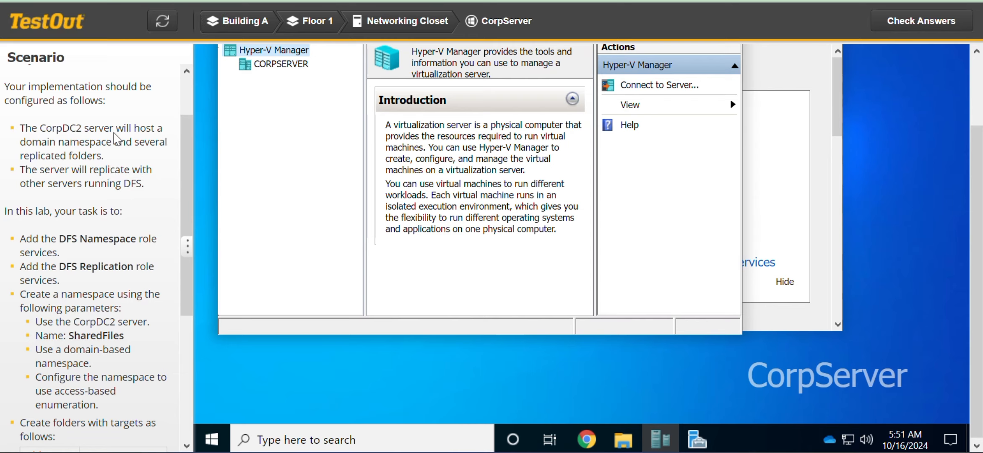
pyautogui.click(283, 66)
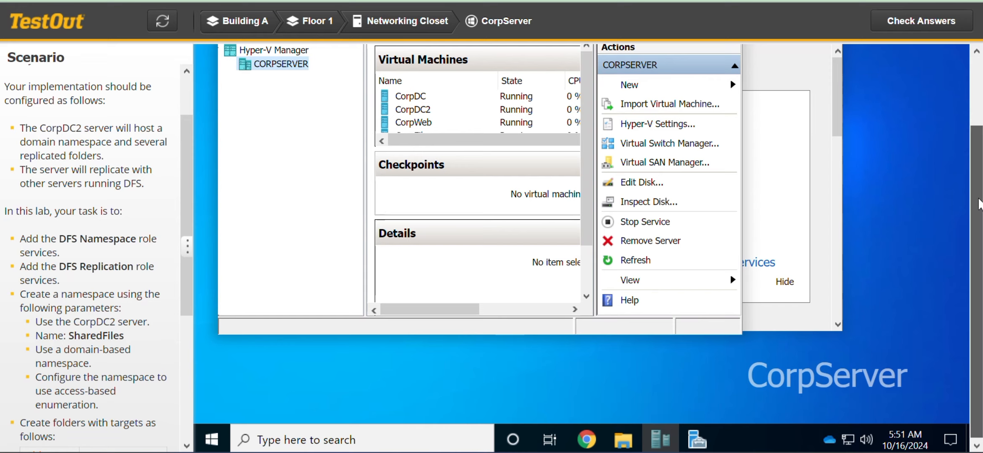
pyautogui.scroll(2, 979, 151)
pyautogui.scroll(1, 979, 151)
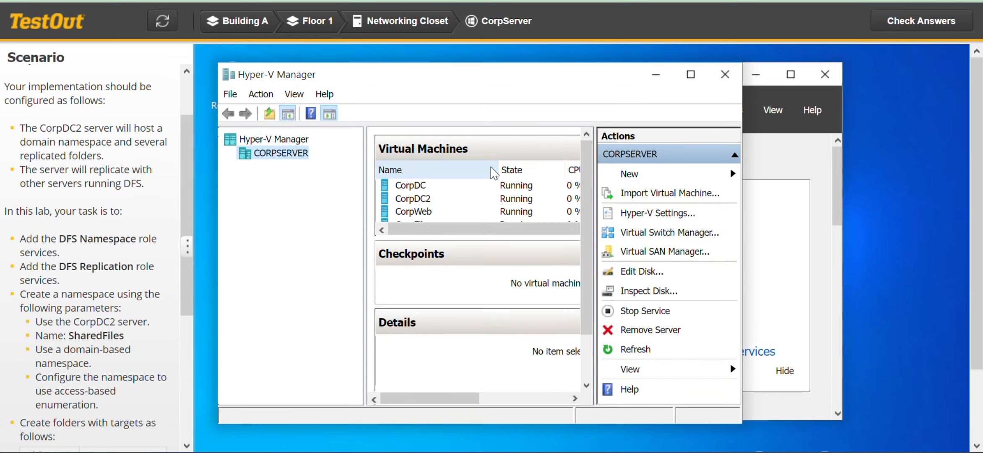
pyautogui.doubleClick(421, 200)
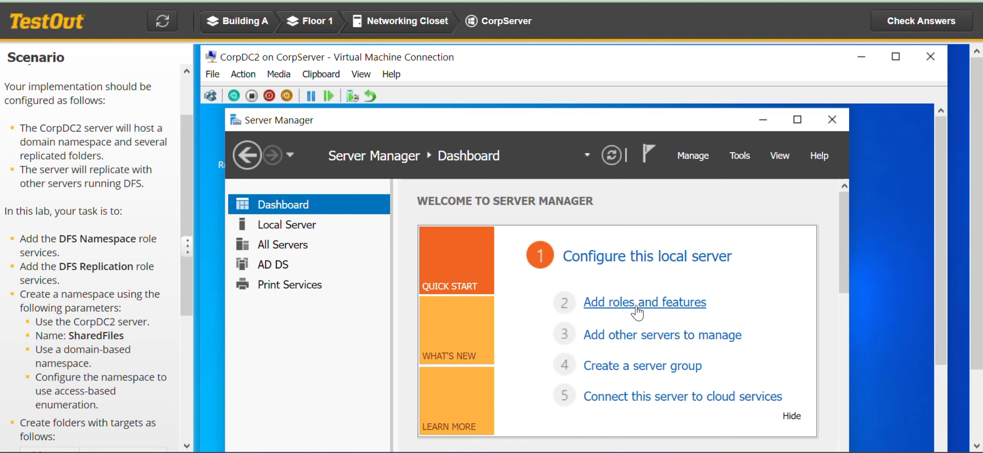
# - Start adding roles and features with a role-based or feature-based installation on CorpDC2.CorpNet.local
pyautogui.click(669, 309)
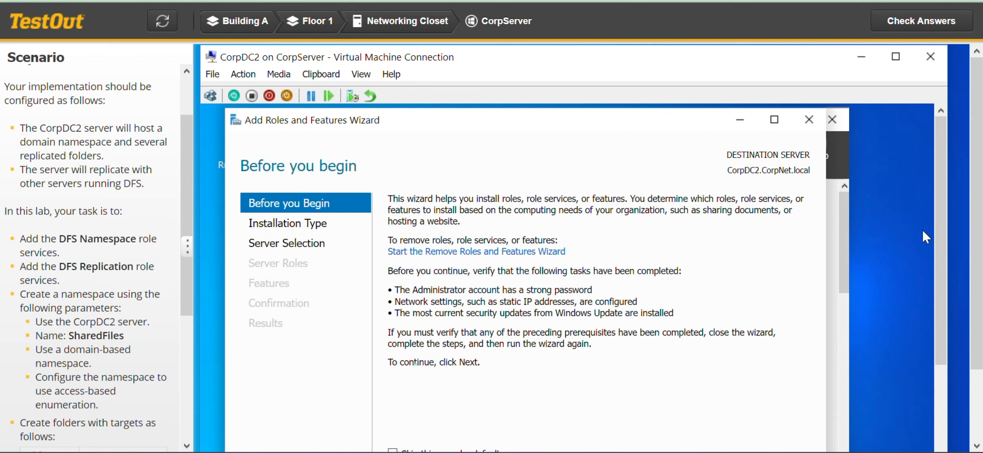
pyautogui.moveTo(941, 228); pyautogui.dragTo(943, 293)
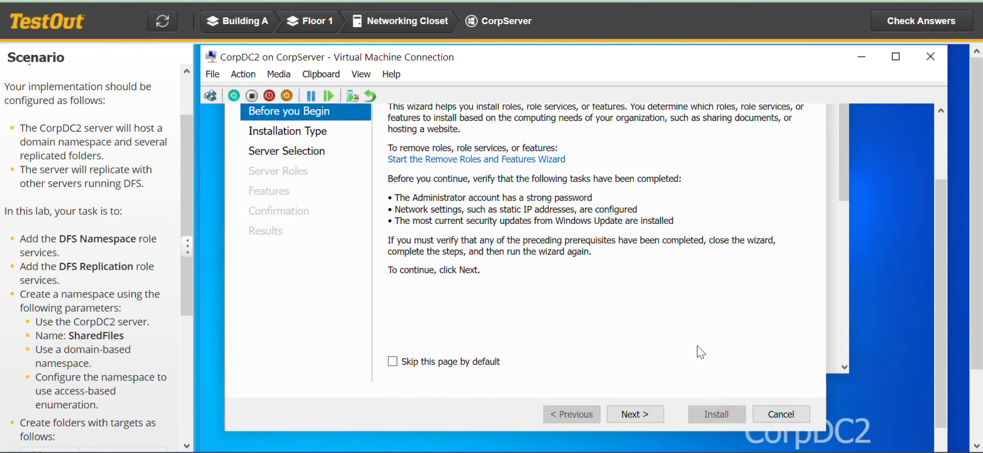
pyautogui.click(647, 424)
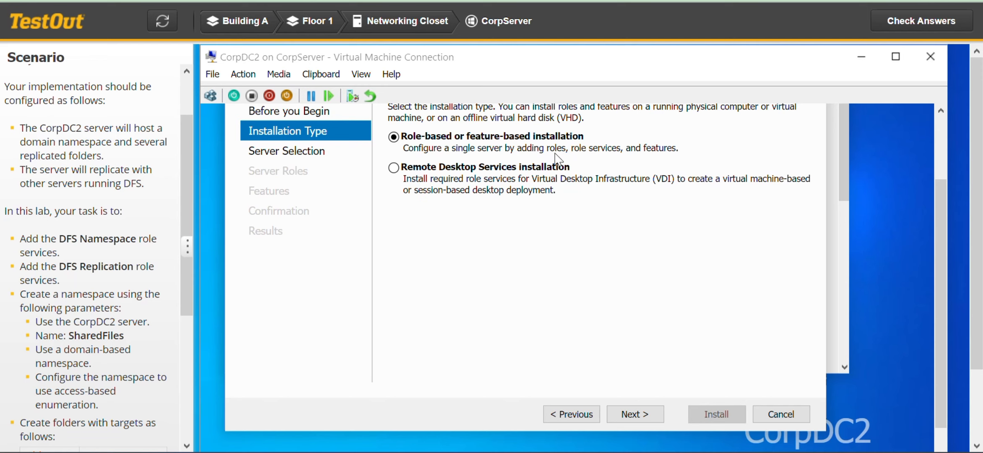
pyautogui.click(640, 415)
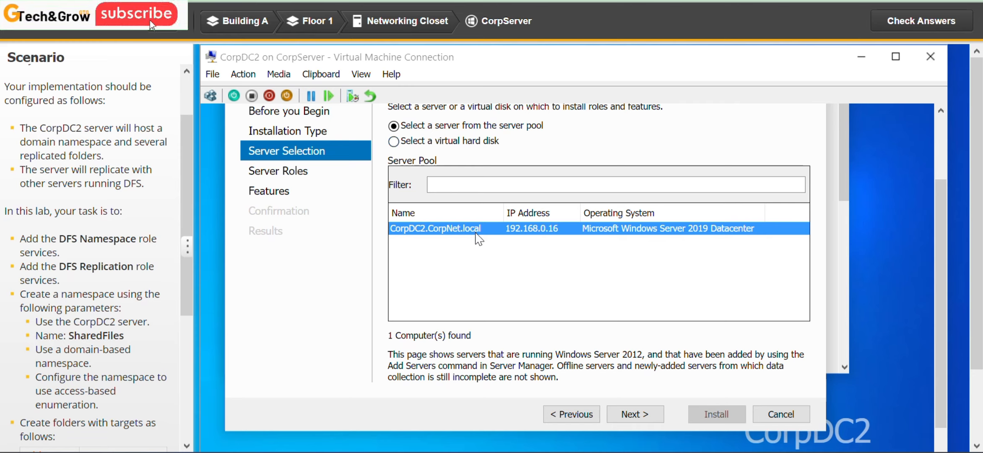
pyautogui.click(641, 418)
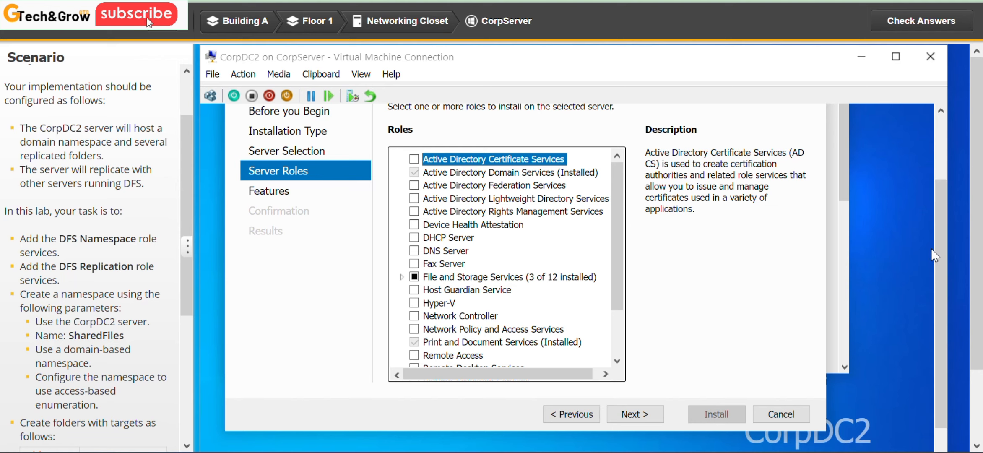
# - Select the DFS Namespaces role service with its required management tools, plus DFS Replication, under File and iSCSI Services
pyautogui.click(939, 257)
pyautogui.moveTo(939, 257); pyautogui.dragTo(944, 223)
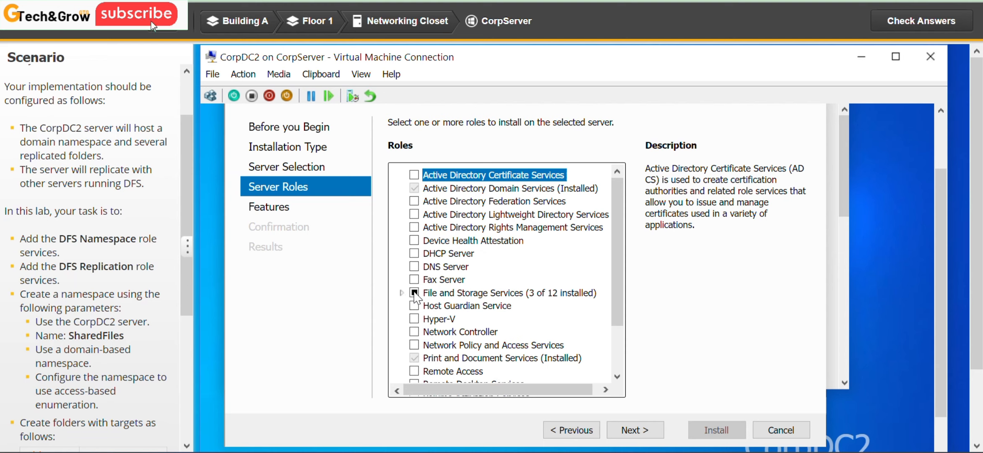
pyautogui.click(414, 294)
pyautogui.click(402, 293)
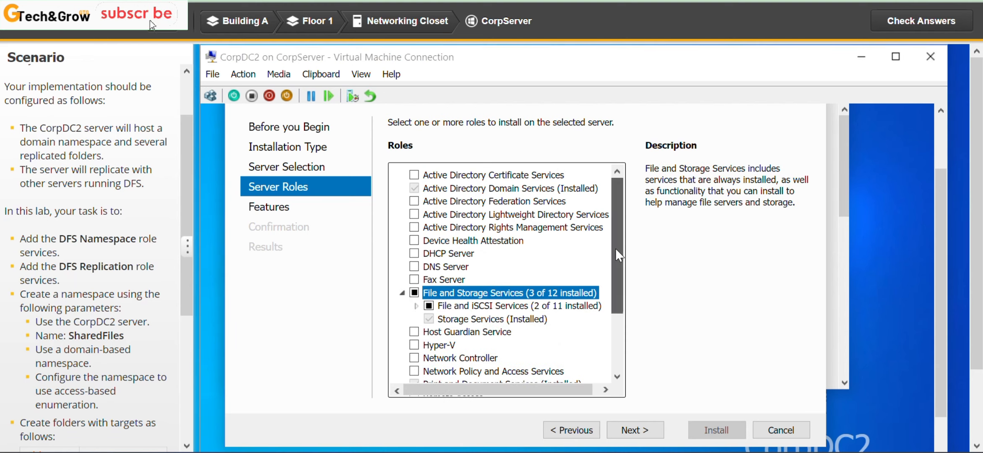
pyautogui.moveTo(616, 252); pyautogui.dragTo(616, 287)
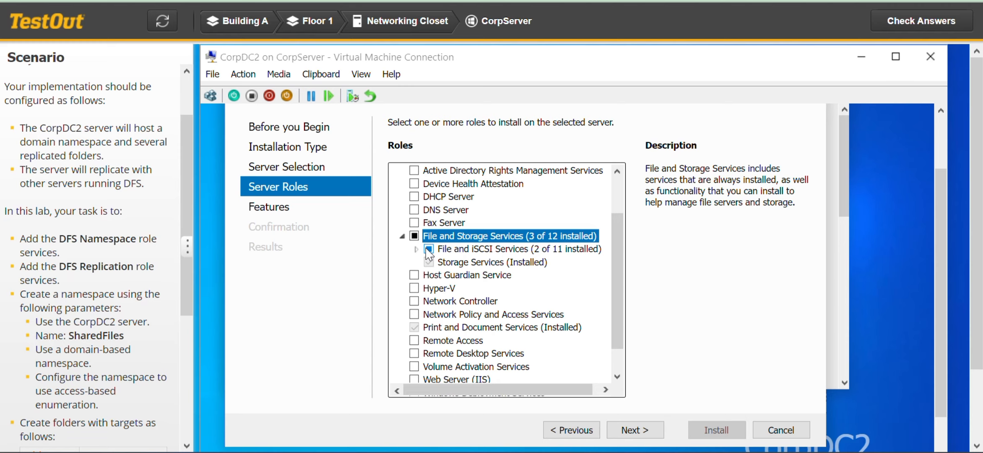
pyautogui.click(417, 250)
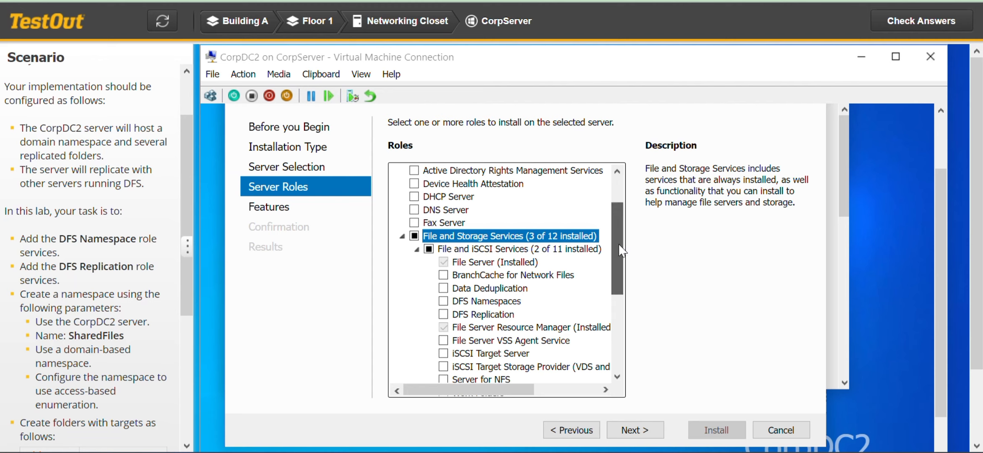
pyautogui.moveTo(618, 245); pyautogui.dragTo(615, 273)
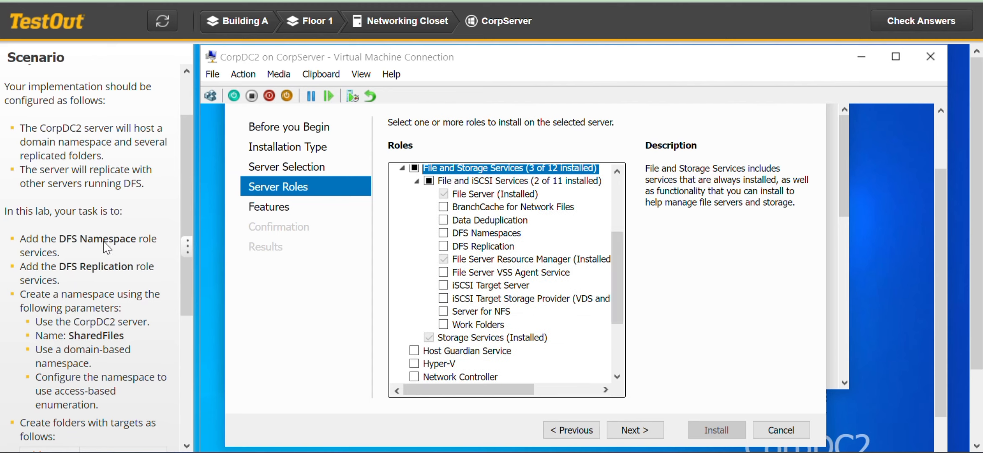
pyautogui.click(443, 233)
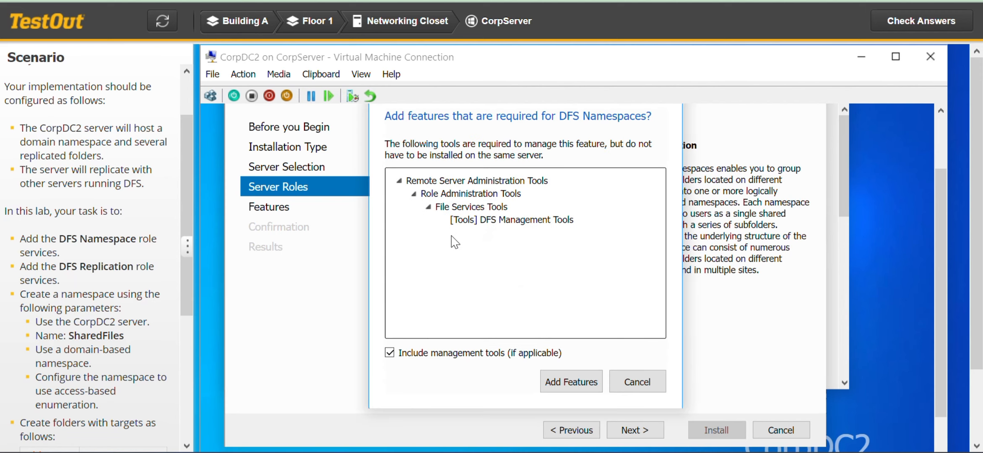
pyautogui.click(587, 383)
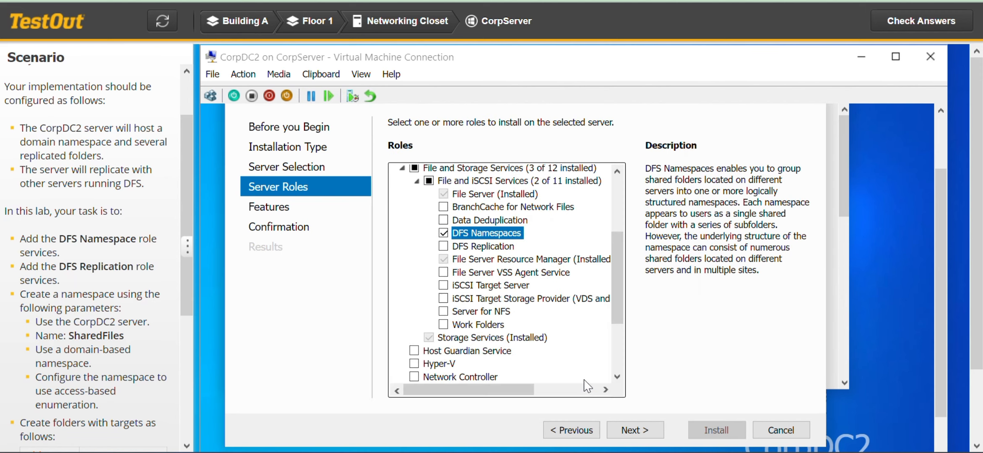
pyautogui.click(444, 247)
pyautogui.moveTo(620, 281); pyautogui.dragTo(621, 329)
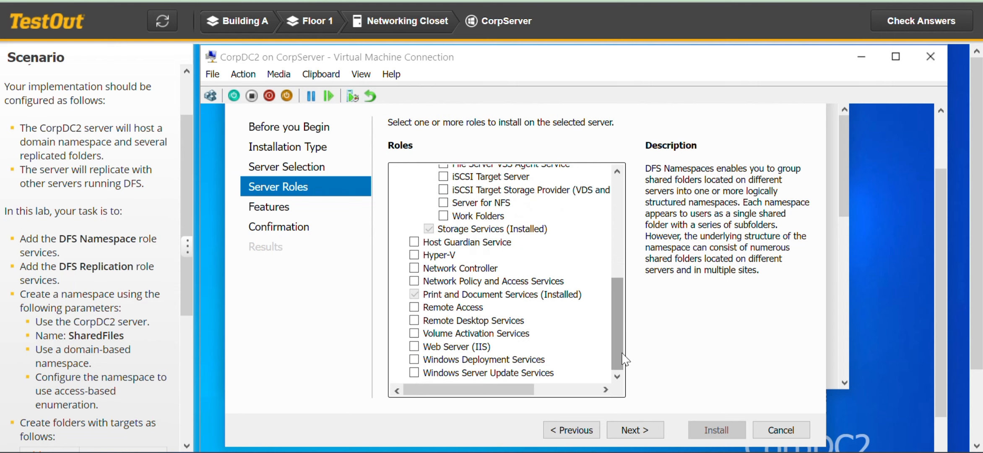
# - Install the selected DFS role services without choosing additional features, and close the wizard
pyautogui.click(655, 438)
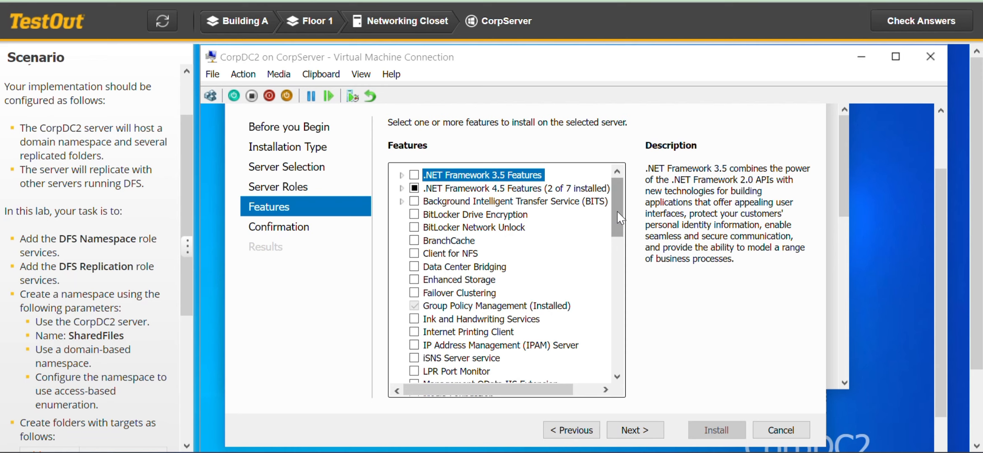
pyautogui.moveTo(620, 218)
pyautogui.mouseDown()
pyautogui.moveTo(614, 242)
pyautogui.moveTo(616, 223)
pyautogui.mouseUp()
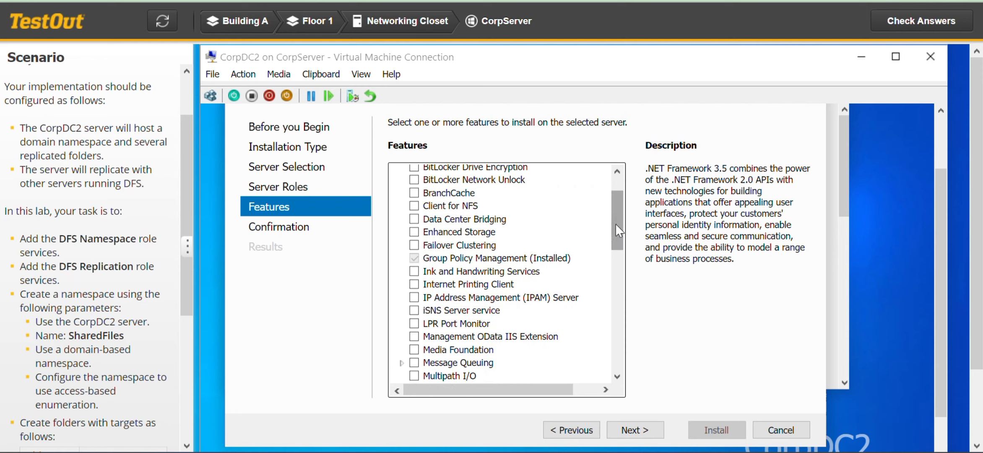
pyautogui.click(630, 434)
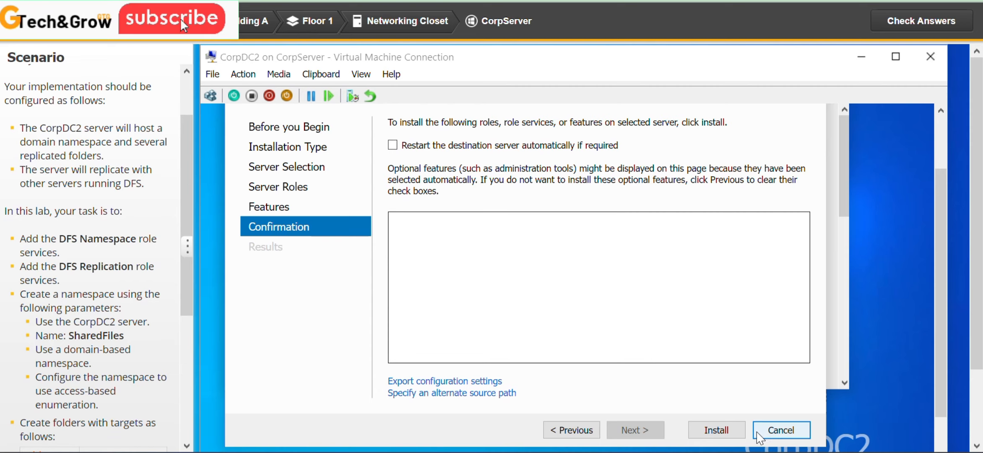
pyautogui.click(726, 434)
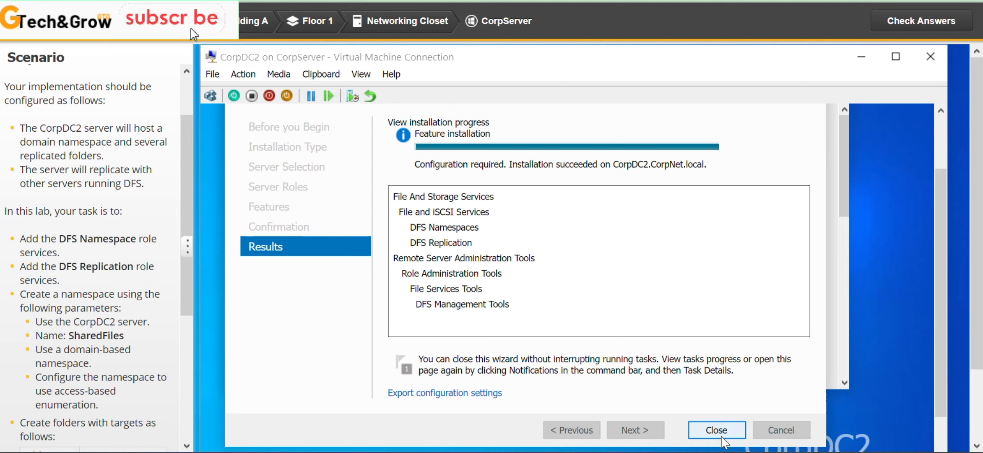
pyautogui.click(722, 436)
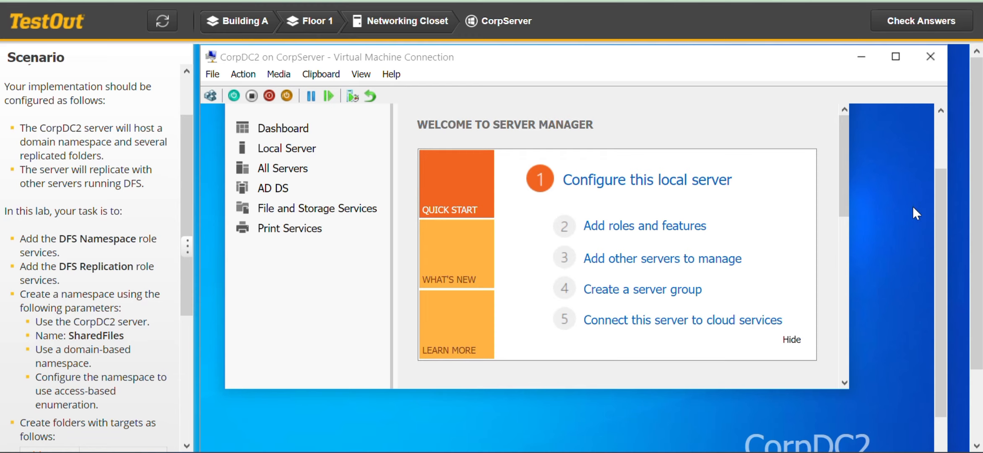
# - Open the DFS Management console on CorpDC2
pyautogui.moveTo(943, 231); pyautogui.dragTo(938, 180)
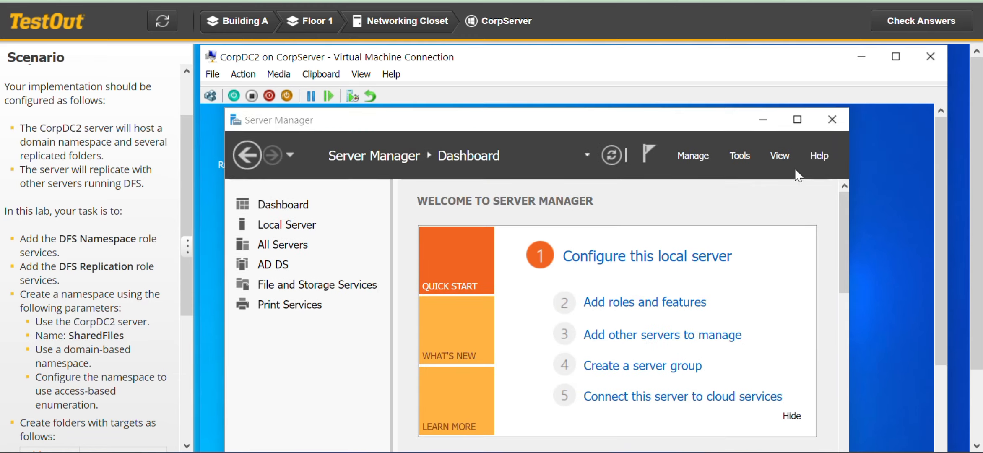
pyautogui.click(749, 162)
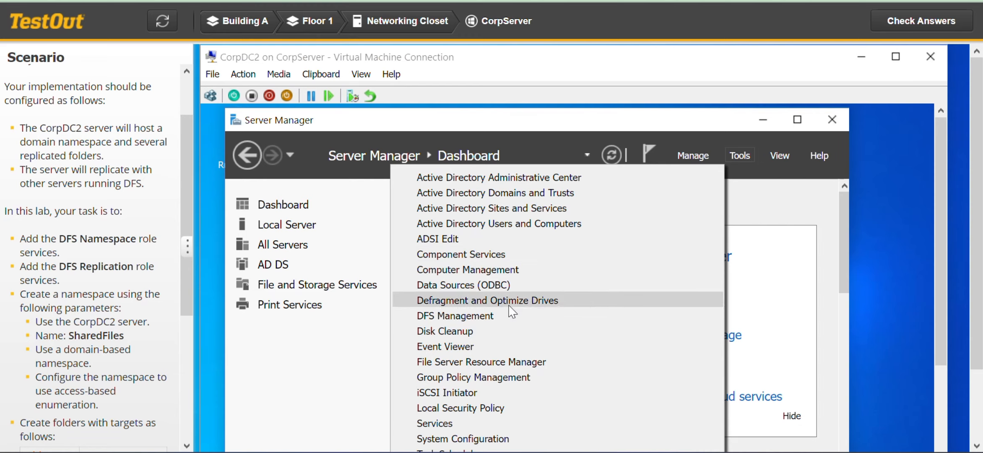
pyautogui.click(488, 320)
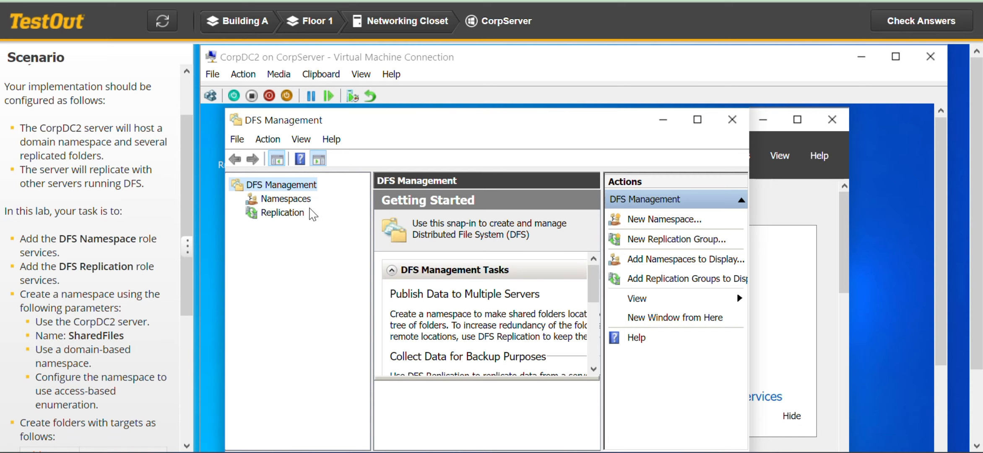
# - Start a new namespace and set CorpDC2 as its namespace server, checking the computer name and continuing to the name settings
pyautogui.click(283, 199)
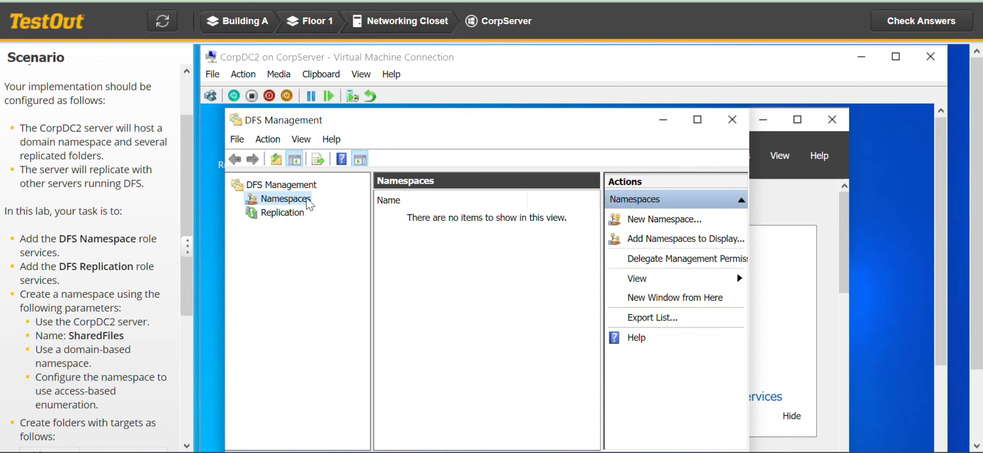
pyautogui.rightClick(310, 204)
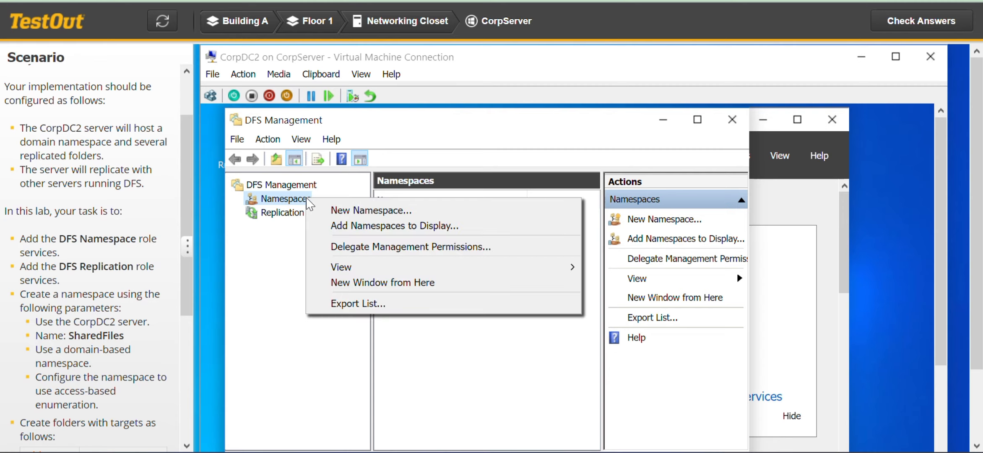
pyautogui.click(369, 211)
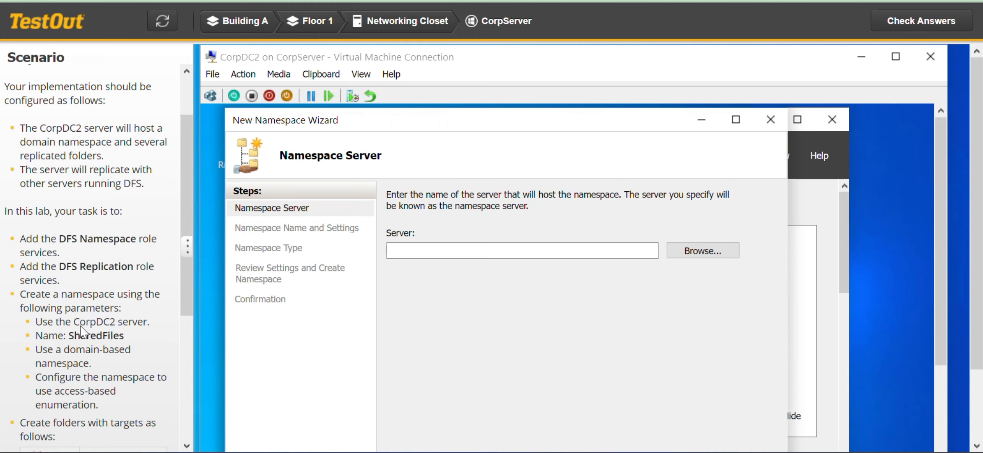
pyautogui.click(693, 254)
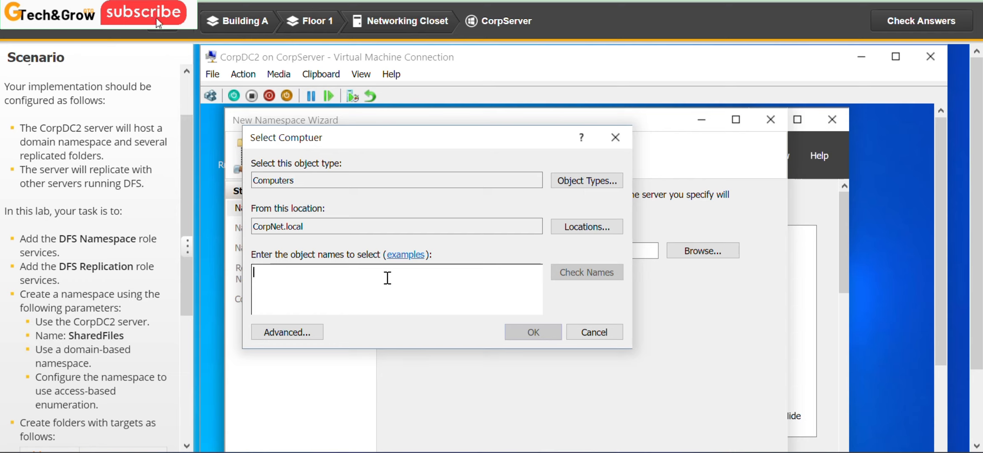
pyautogui.write('CorpDC2')
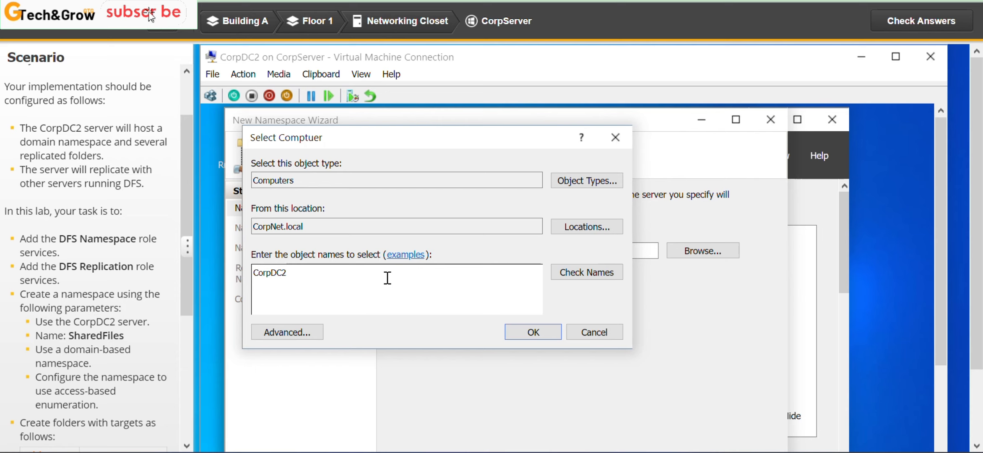
pyautogui.click(606, 280)
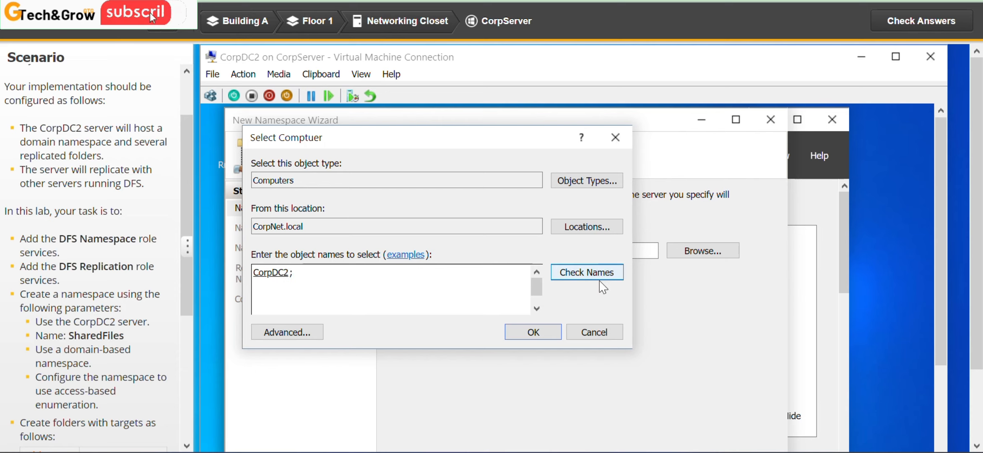
pyautogui.click(540, 335)
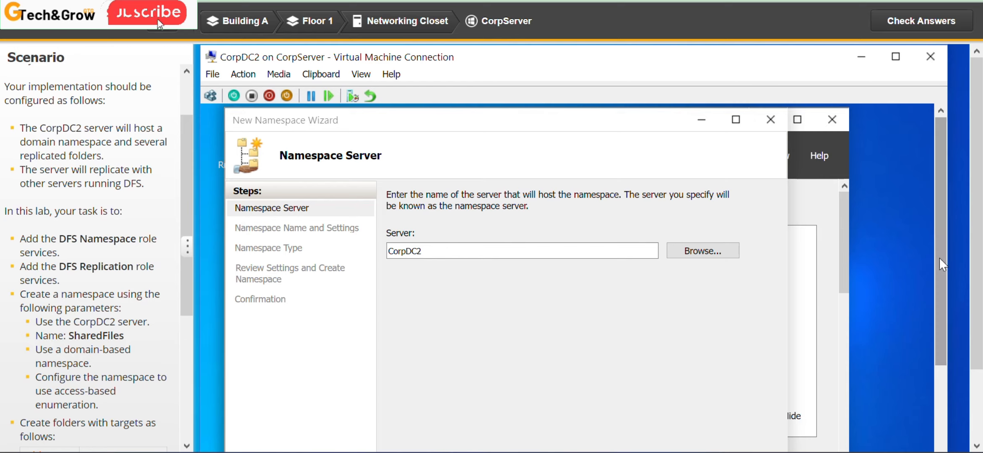
pyautogui.moveTo(939, 257); pyautogui.dragTo(944, 320)
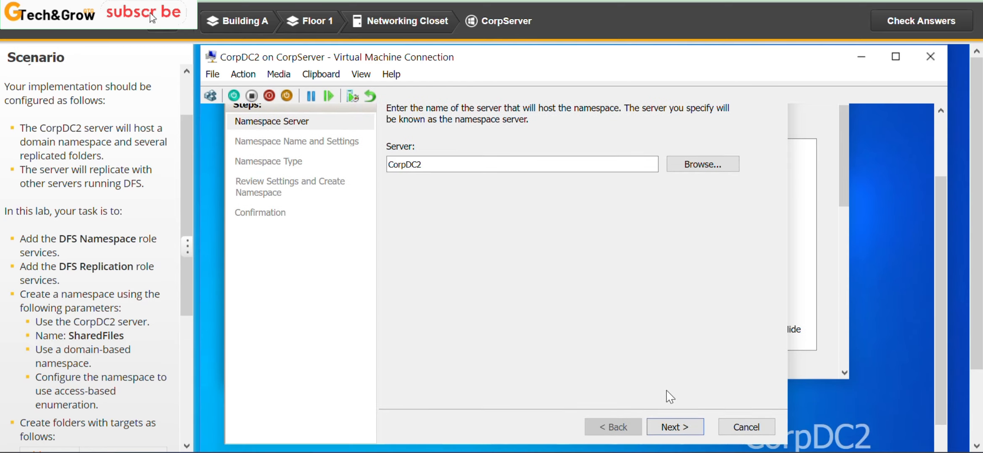
pyautogui.click(674, 428)
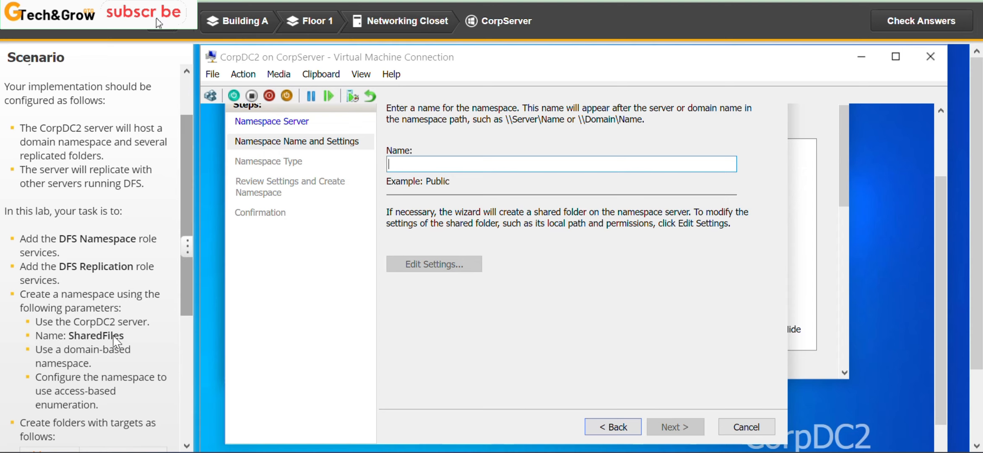
# - Name the new namespace SharedFiles, copying the name from the lab instructions, and continue to the namespace type settings
pyautogui.moveTo(126, 338); pyautogui.dragTo(75, 339)
pyautogui.hotkey('ctrl', 'c')
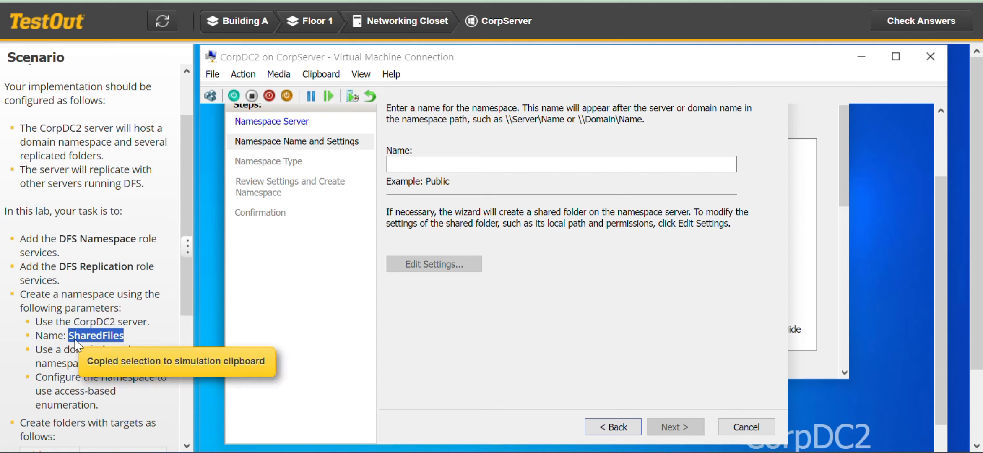
pyautogui.click(455, 162)
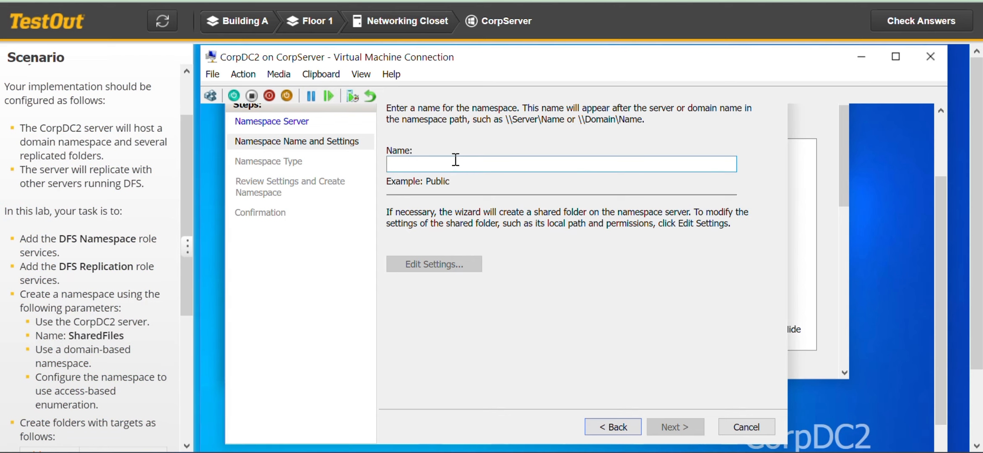
pyautogui.hotkey('ctrl', 'v')
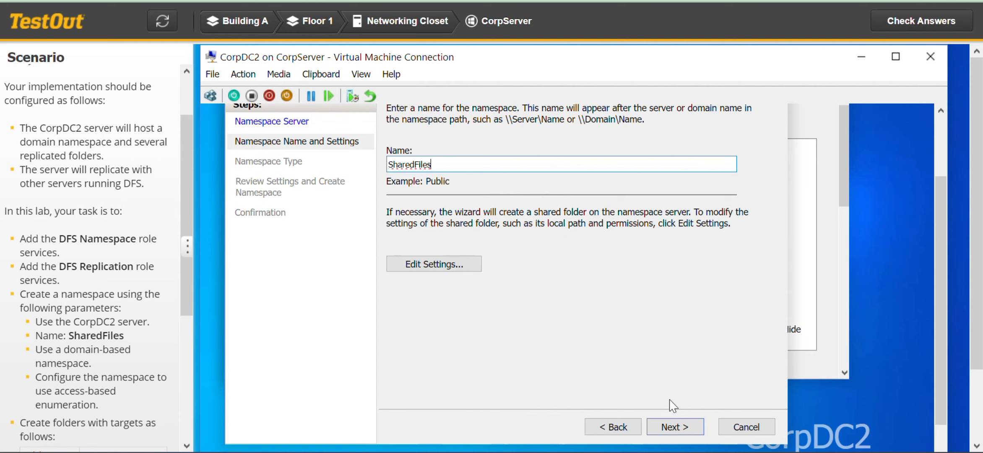
pyautogui.click(686, 429)
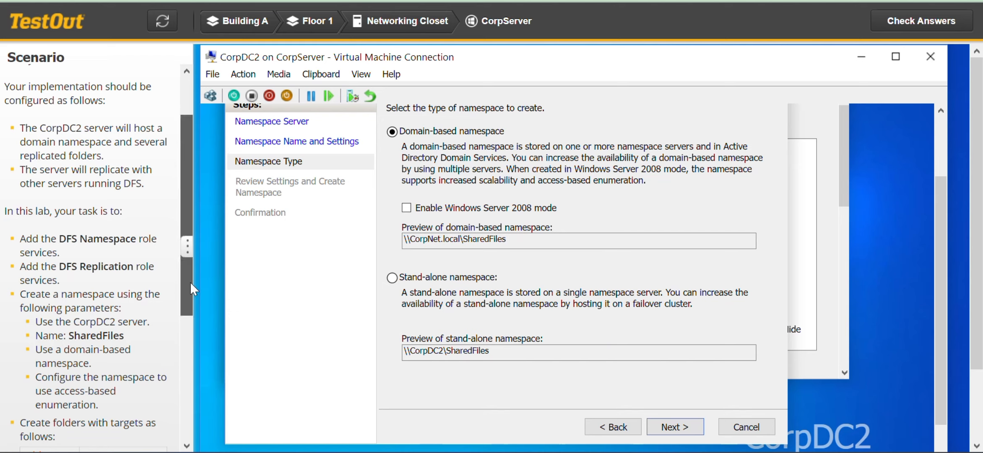
# - Create the SharedFiles namespace as domain-based with Windows Server 2008 mode enabled, and close the wizard
pyautogui.moveTo(189, 283); pyautogui.dragTo(186, 301)
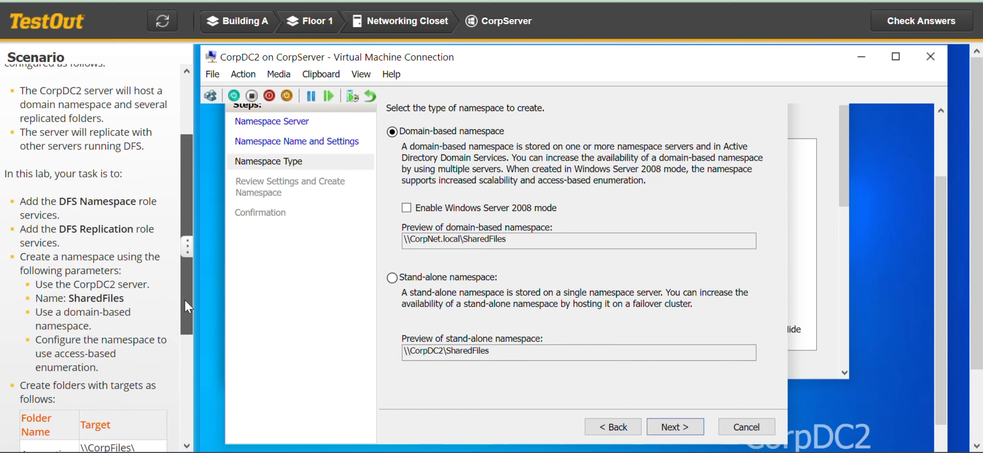
pyautogui.scroll(2, 193, 298)
pyautogui.scroll(-4, 193, 299)
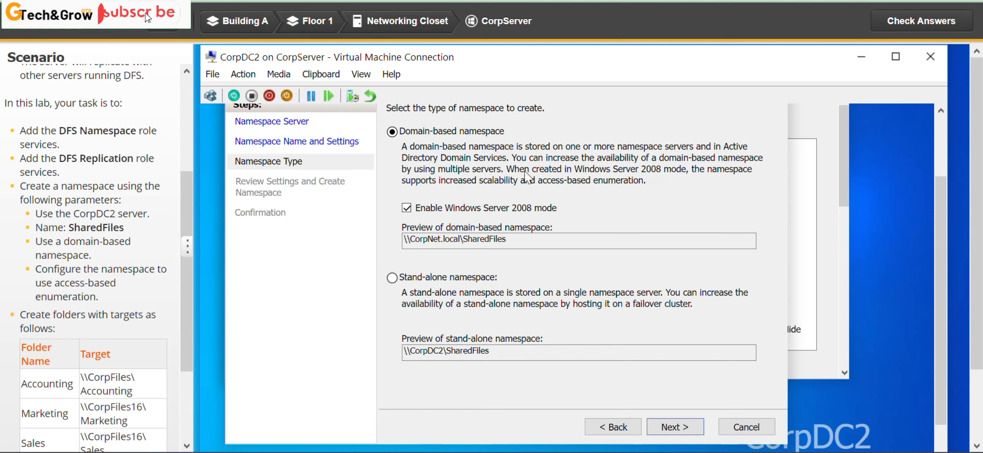
pyautogui.click(688, 428)
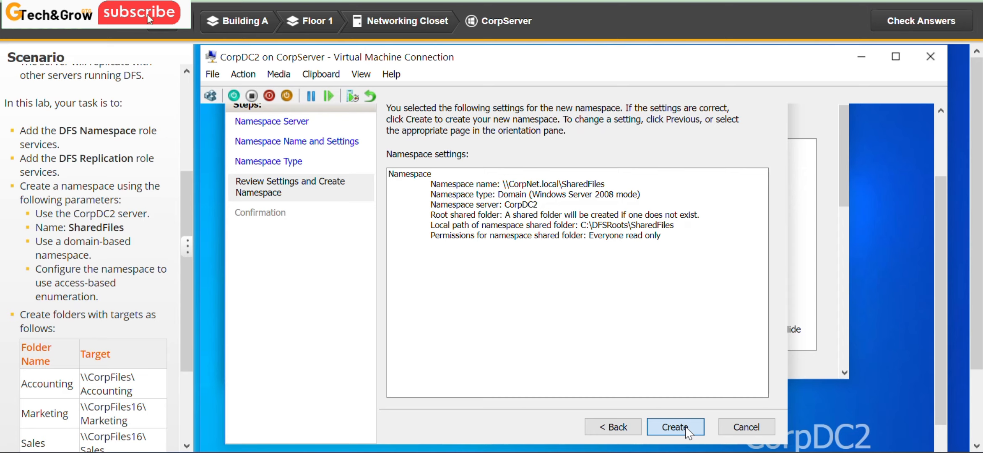
pyautogui.click(686, 429)
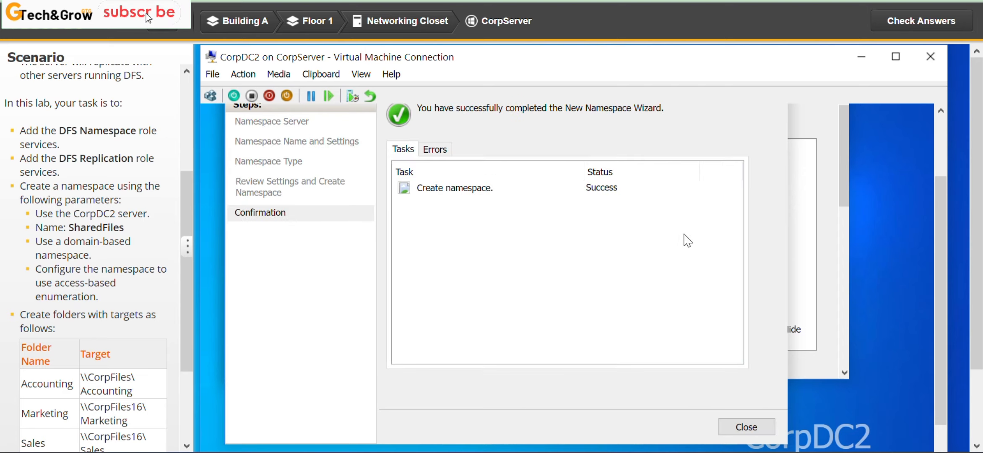
pyautogui.click(760, 429)
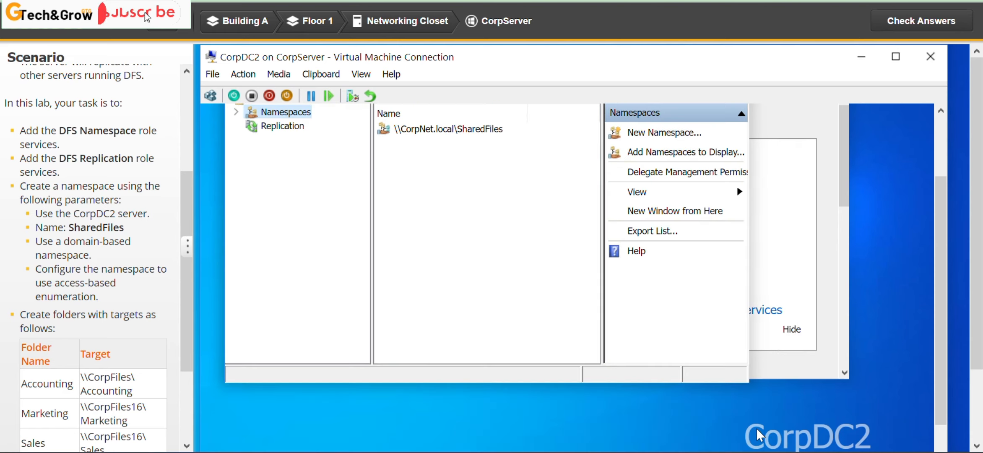
# - Start a new folder in the \\CorpNet.local\SharedFiles namespace and name it Accounting
pyautogui.scroll(-3, 189, 318)
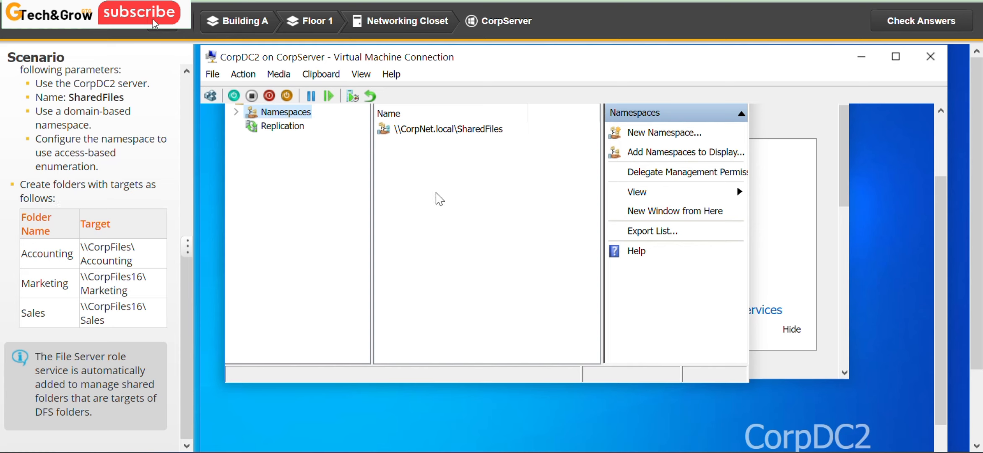
pyautogui.click(438, 130)
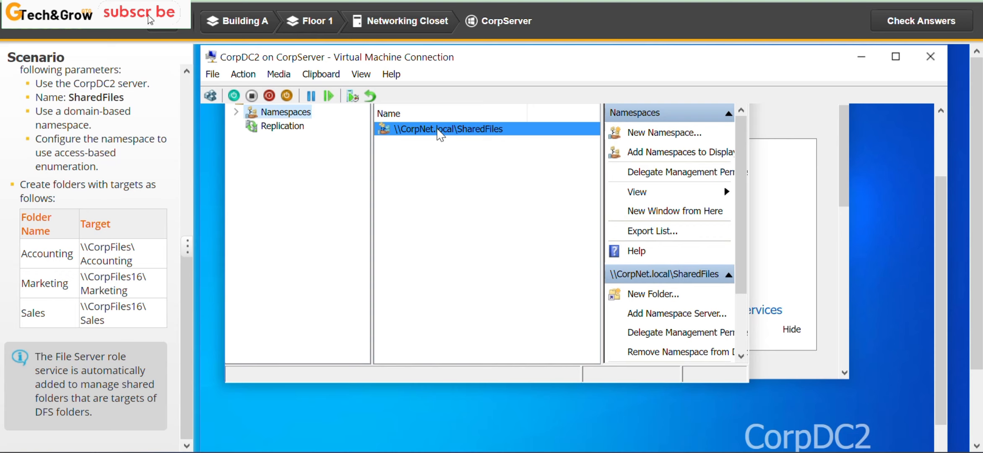
pyautogui.rightClick(438, 130)
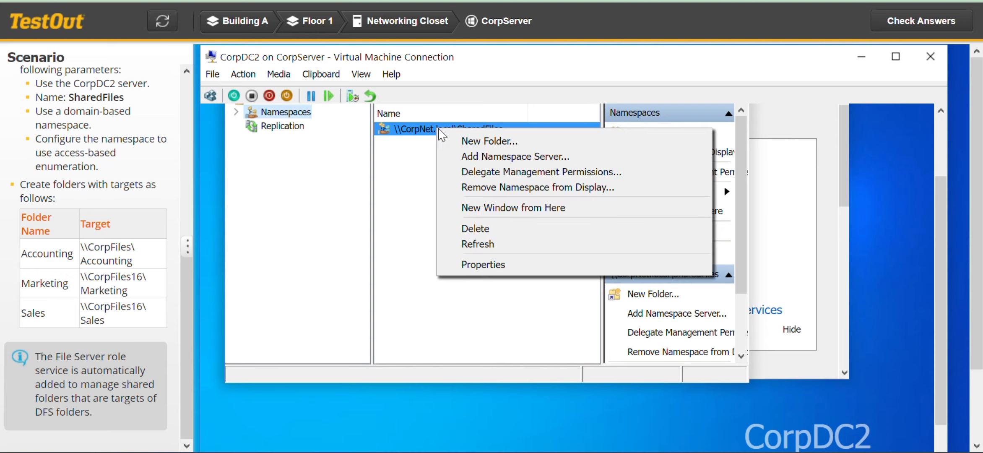
pyautogui.click(473, 142)
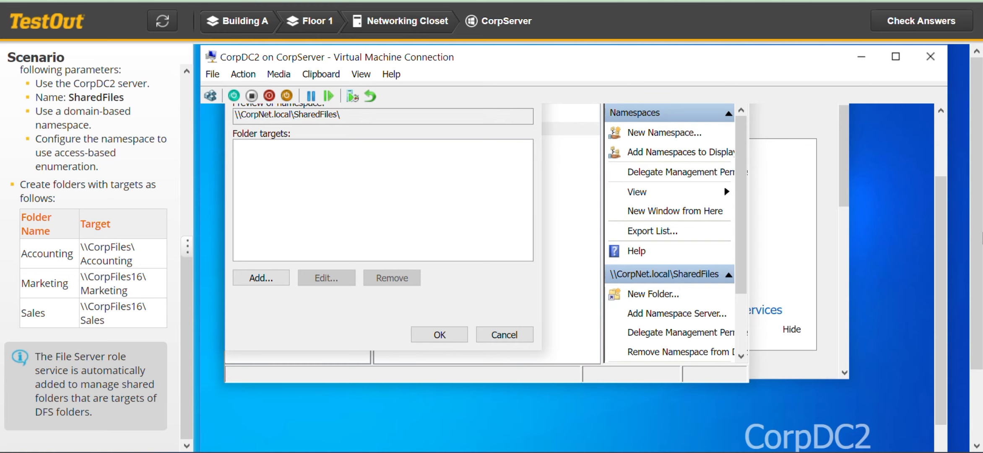
pyautogui.scroll(1, 944, 276)
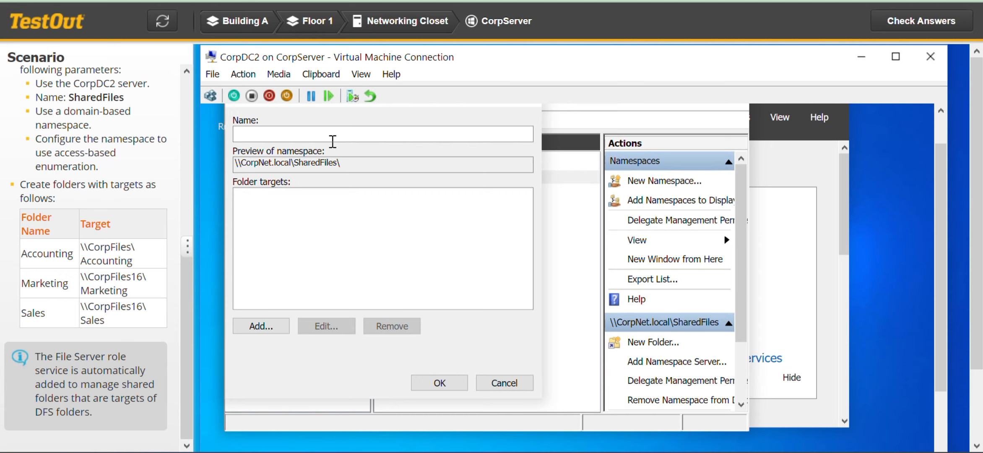
pyautogui.click(309, 133)
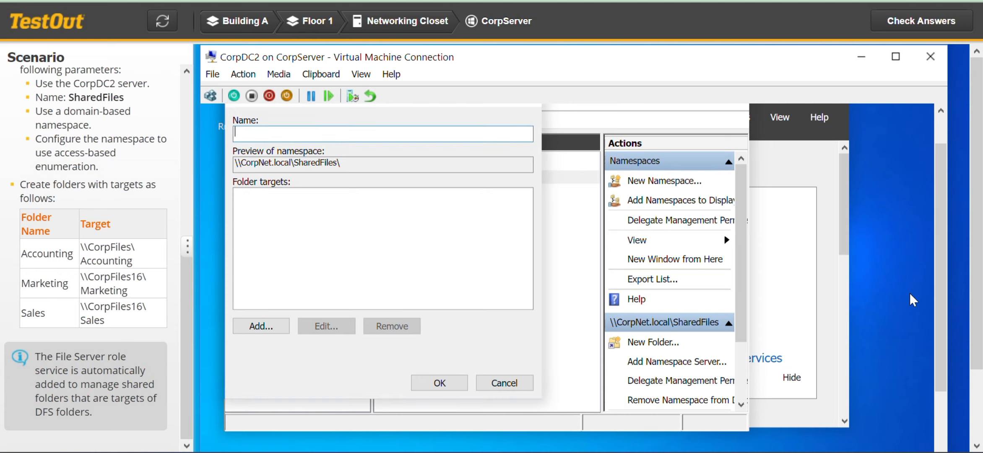
pyautogui.moveTo(943, 304); pyautogui.dragTo(942, 293)
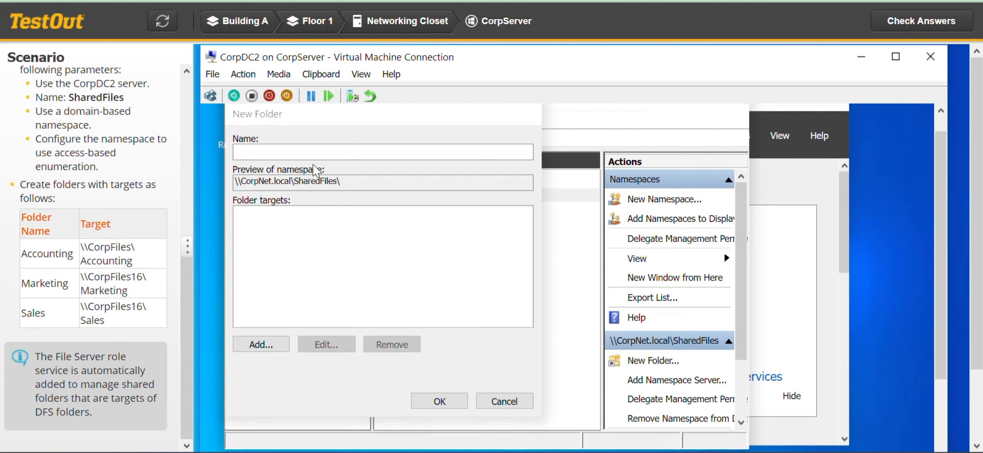
pyautogui.click(313, 152)
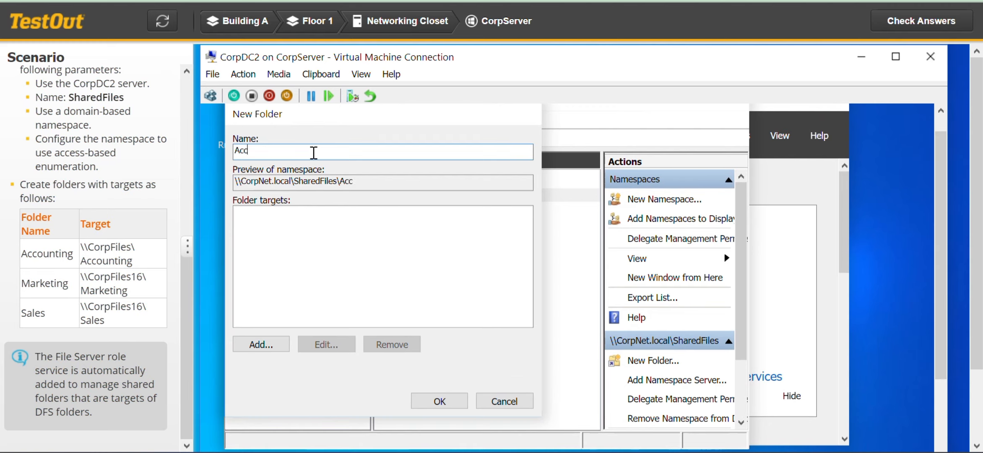
pyautogui.write('Accounting')
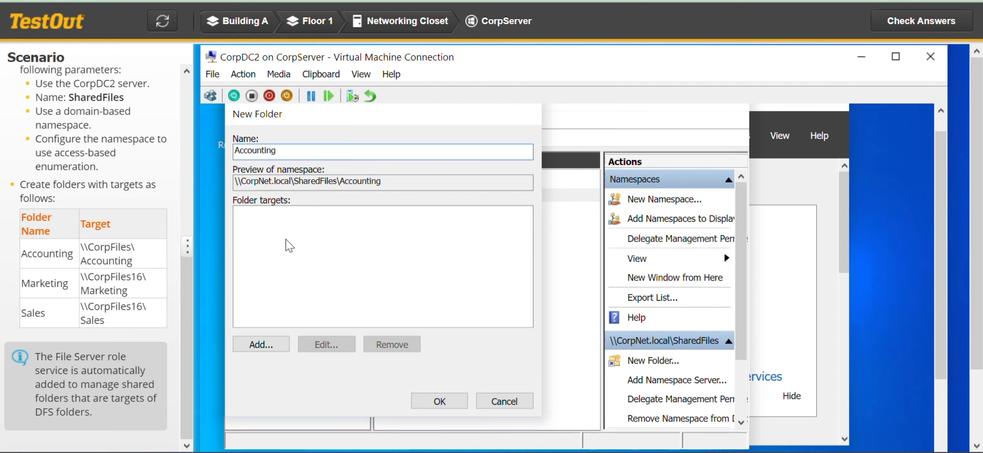
# - Add \\CorpFiles\Accounting as the target of the Accounting folder and create the folder
pyautogui.click(274, 344)
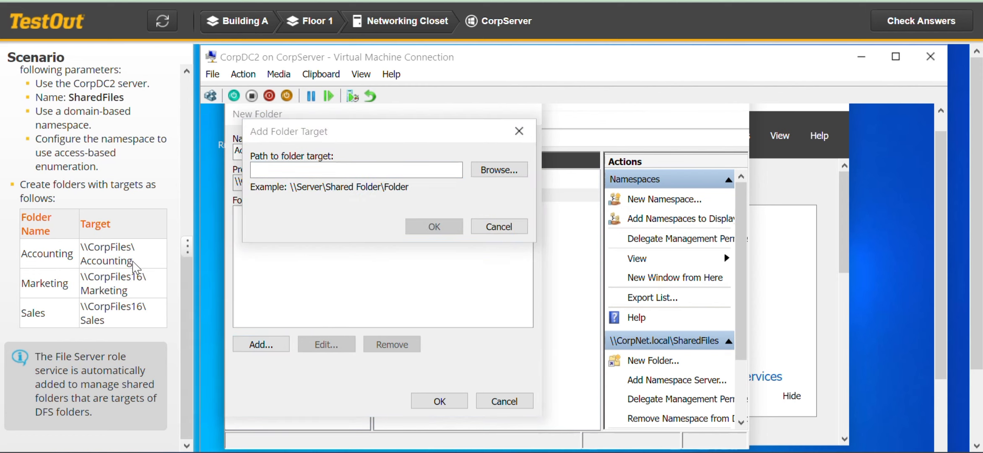
pyautogui.moveTo(133, 264); pyautogui.dragTo(80, 252)
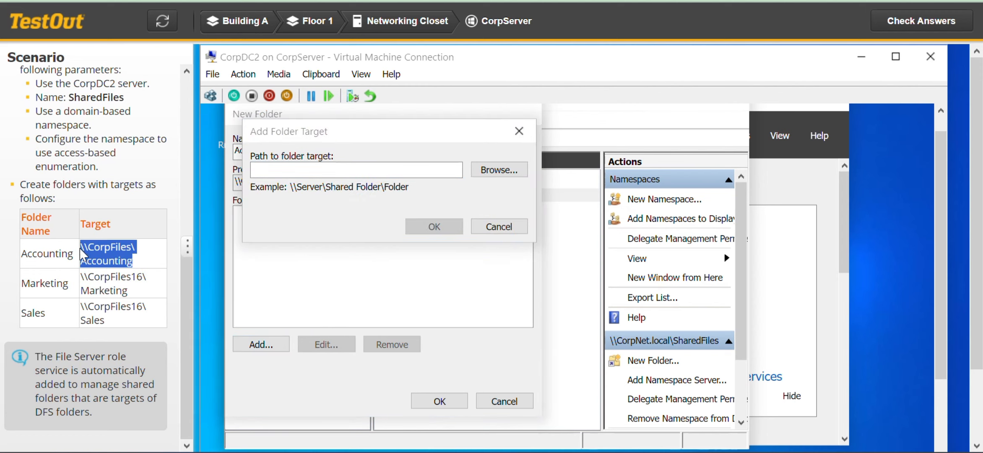
pyautogui.click(305, 173)
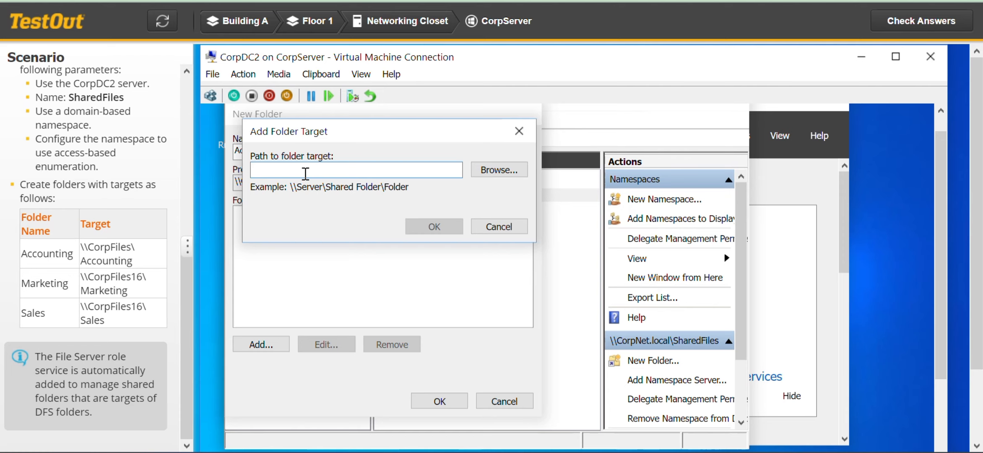
pyautogui.hotkey('ctrl', 'v')
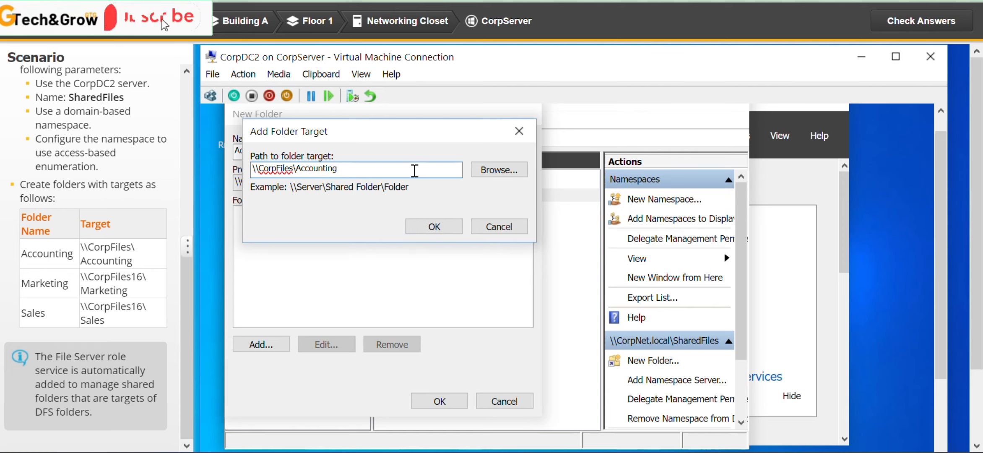
pyautogui.click(505, 172)
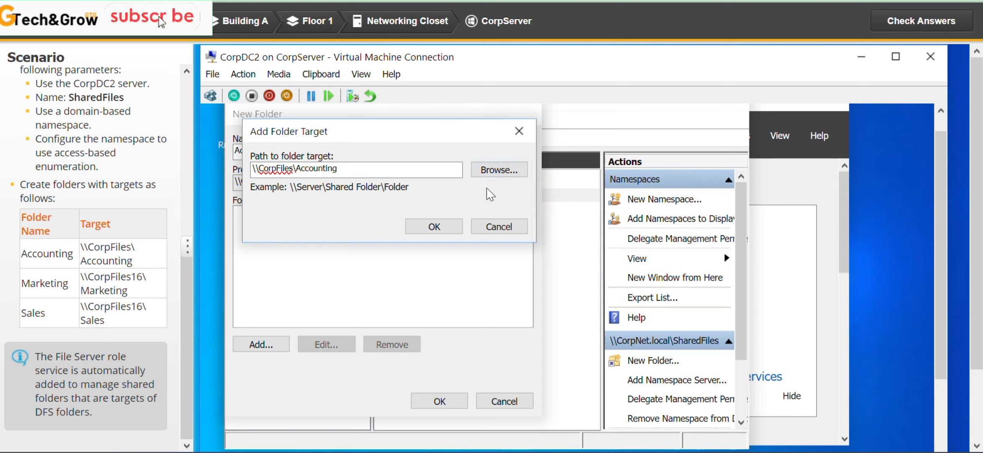
pyautogui.click(446, 230)
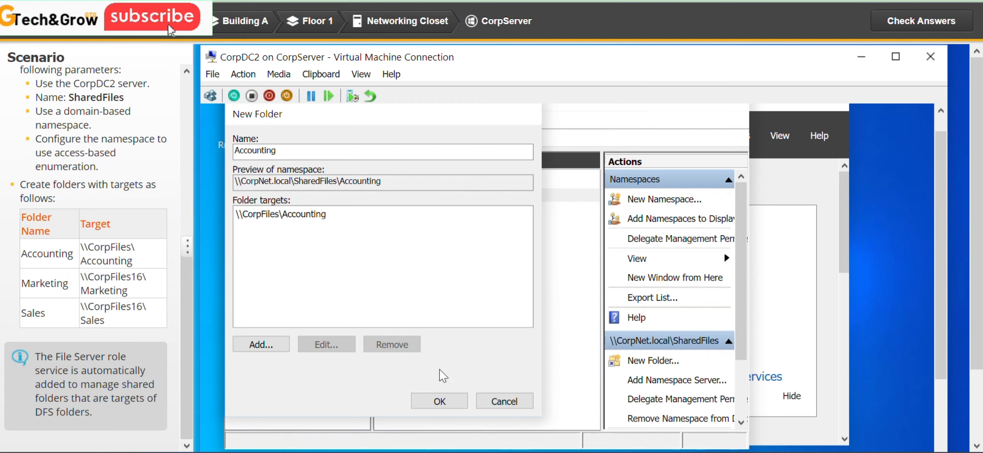
pyautogui.click(447, 403)
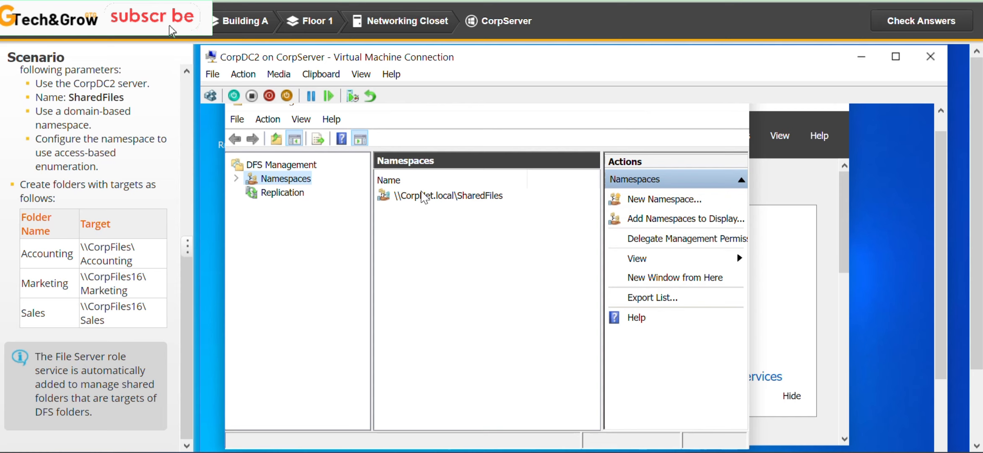
# - Start another new folder in the \\CorpNet.local\SharedFiles namespace and name it Marketing
pyautogui.click(422, 195)
pyautogui.rightClick(422, 195)
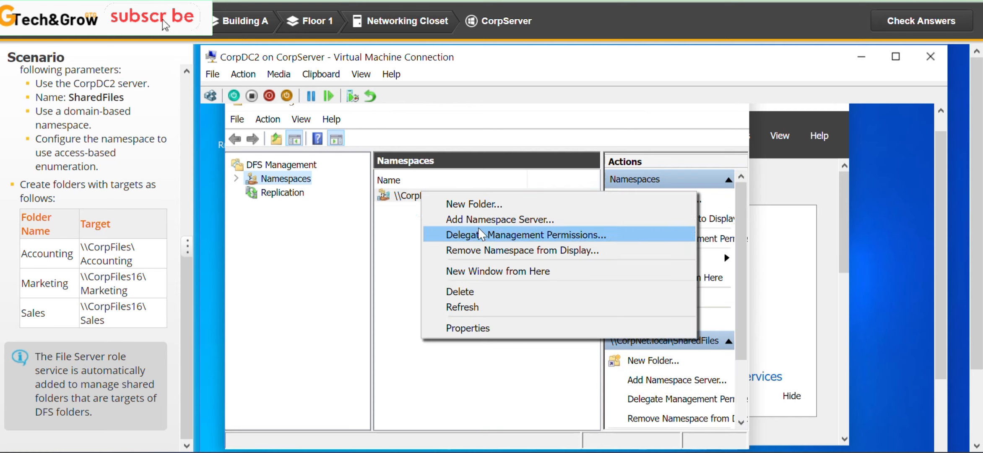
pyautogui.click(477, 205)
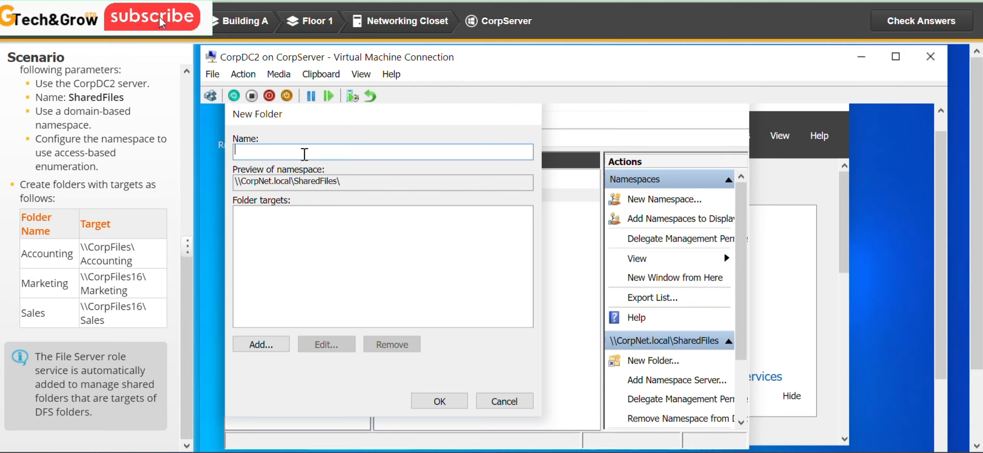
pyautogui.write('Market')
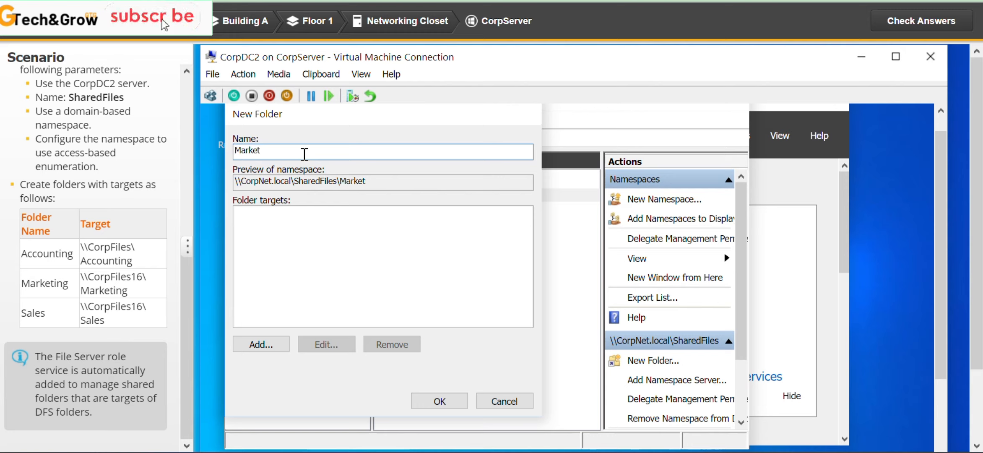
pyautogui.write('ing')
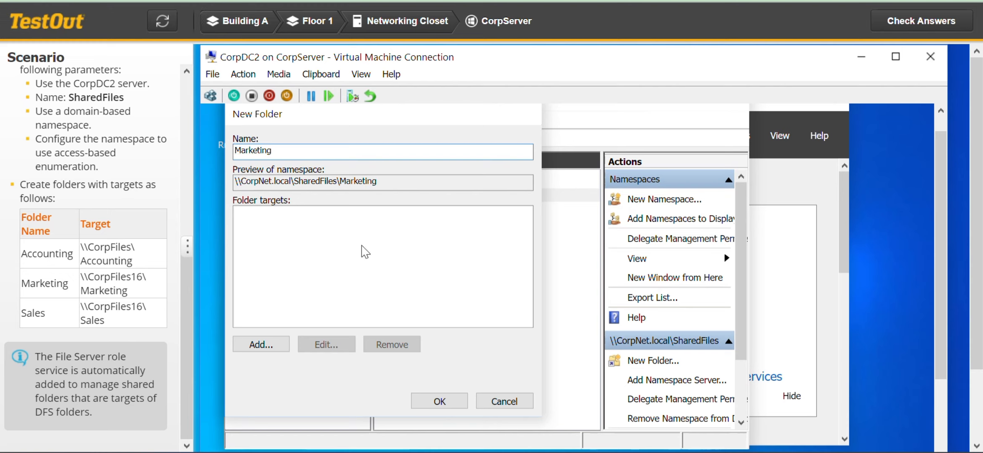
# - Add \\CorpFiles16\Marketing as the target of the Marketing folder and create the folder
pyautogui.click(261, 345)
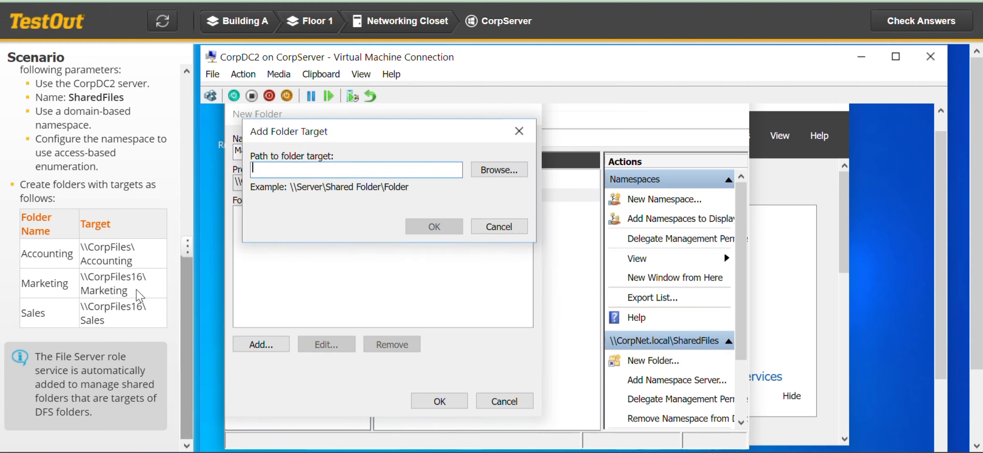
pyautogui.moveTo(138, 296); pyautogui.dragTo(81, 277)
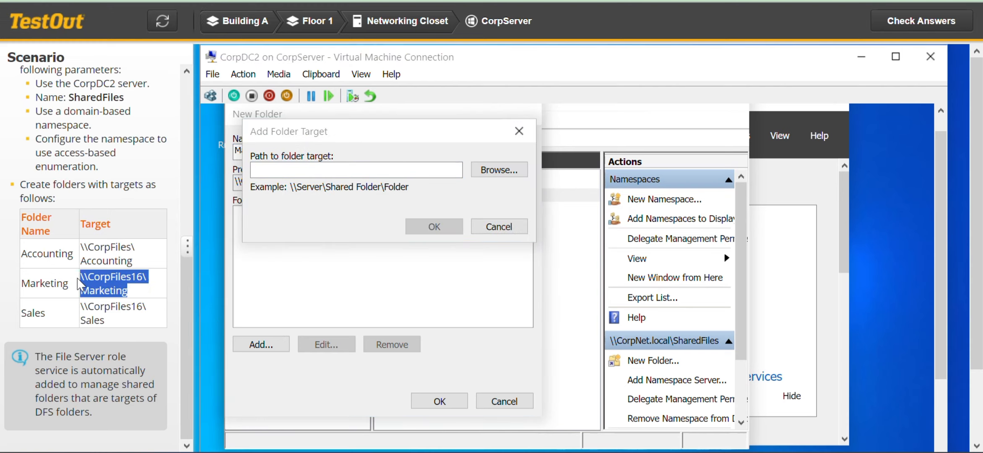
pyautogui.click(359, 169)
pyautogui.hotkey('ctrl', 'v')
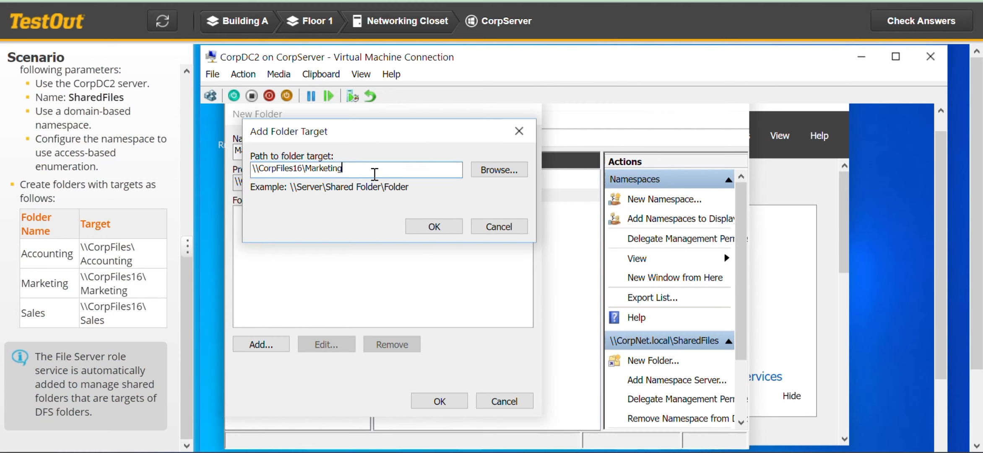
pyautogui.click(434, 228)
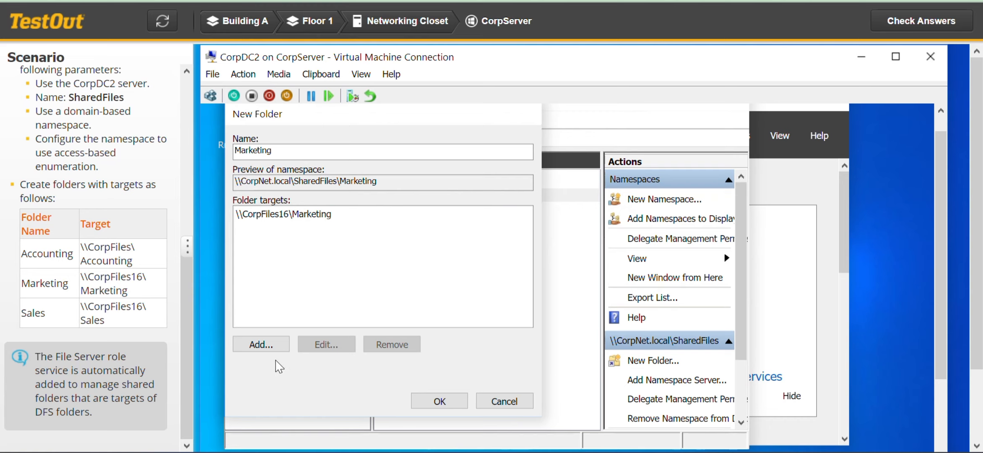
pyautogui.click(442, 400)
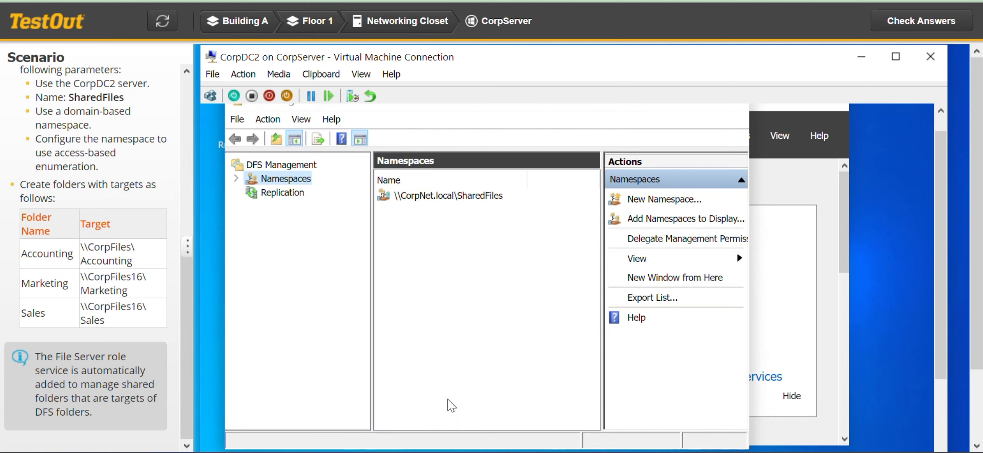
# - Start a third new folder in the \\CorpNet.local\SharedFiles namespace and name it Sales
pyautogui.click(451, 196)
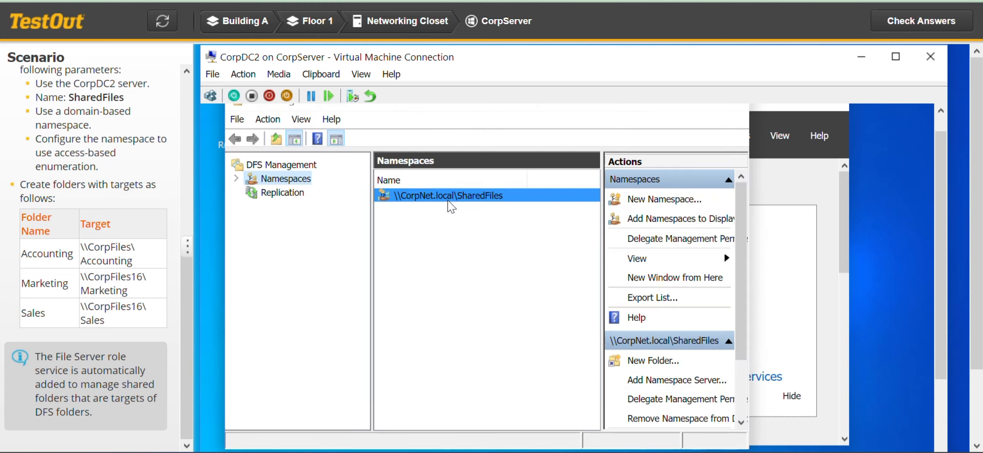
pyautogui.rightClick(451, 206)
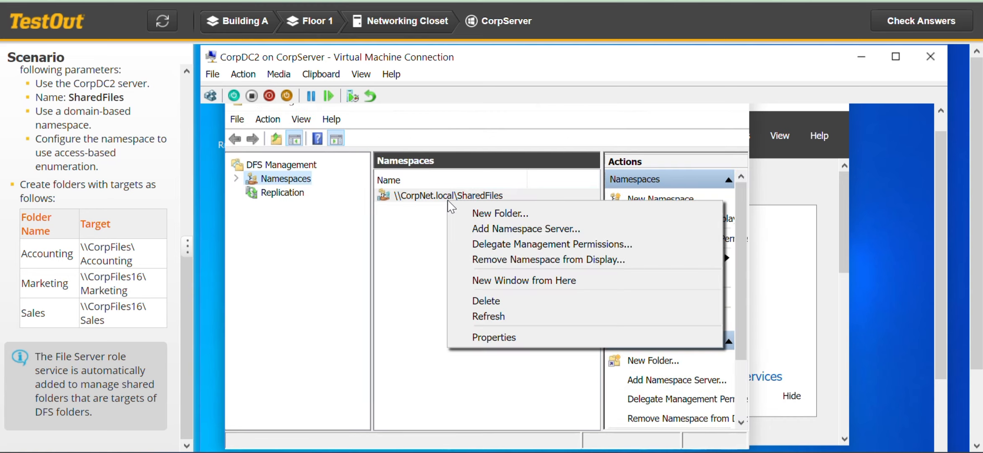
pyautogui.click(520, 216)
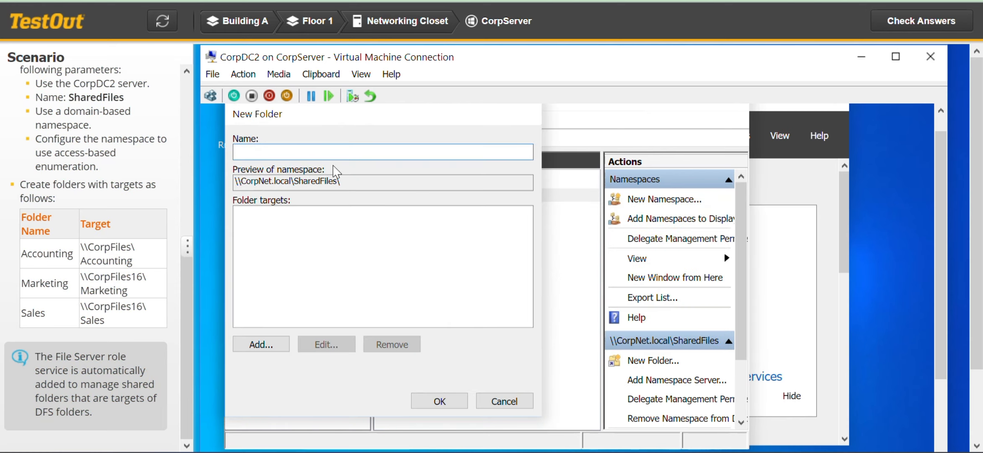
pyautogui.write('Sales')
# - Add \\CorpFiles16\Sales from the scenario table as the target of the Sales folder and create the folder
pyautogui.click(268, 345)
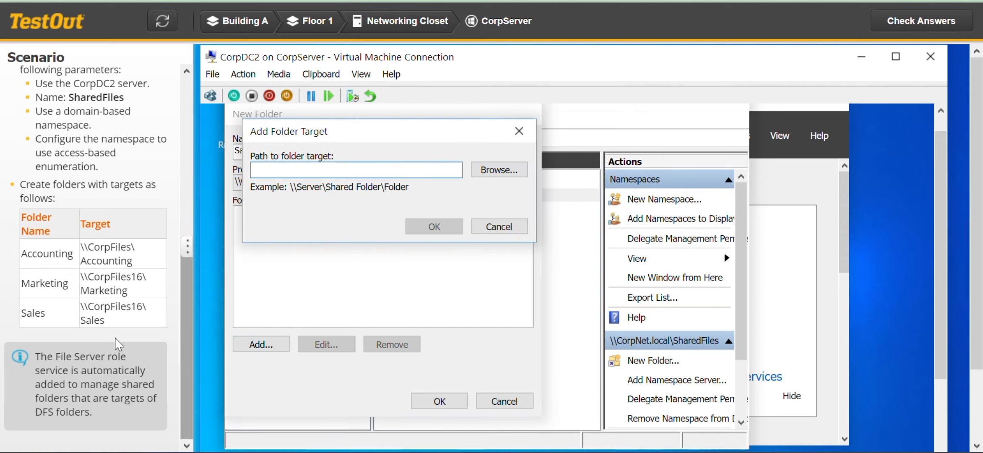
pyautogui.click(107, 328)
pyautogui.moveTo(104, 321); pyautogui.dragTo(80, 311)
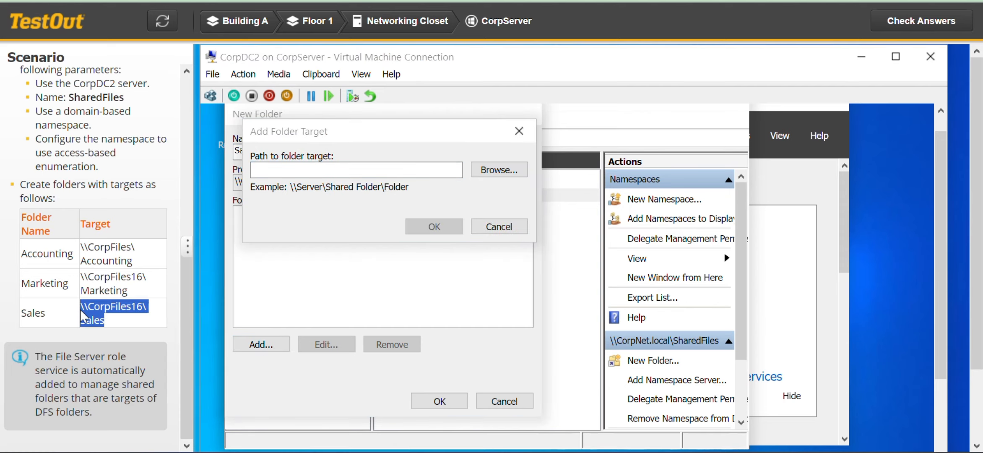
pyautogui.hotkey('ctrl', 'c')
pyautogui.click(294, 169)
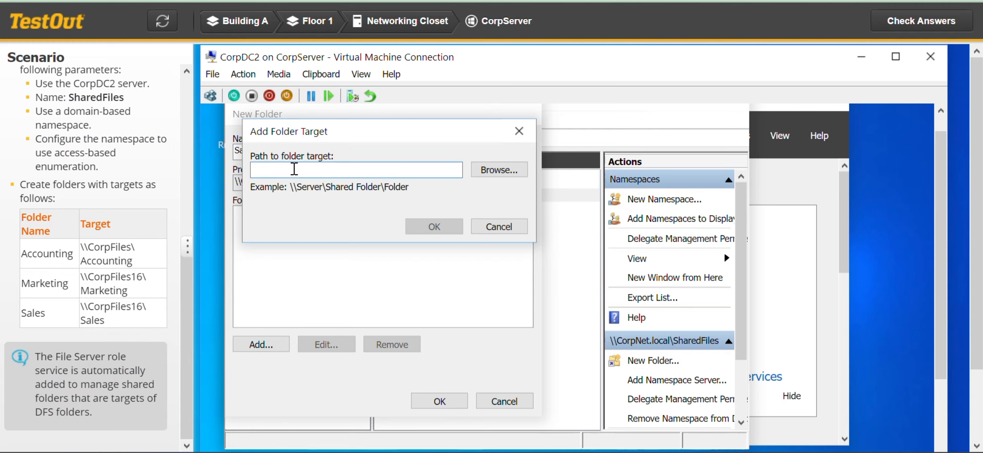
pyautogui.hotkey('ctrl', 'v')
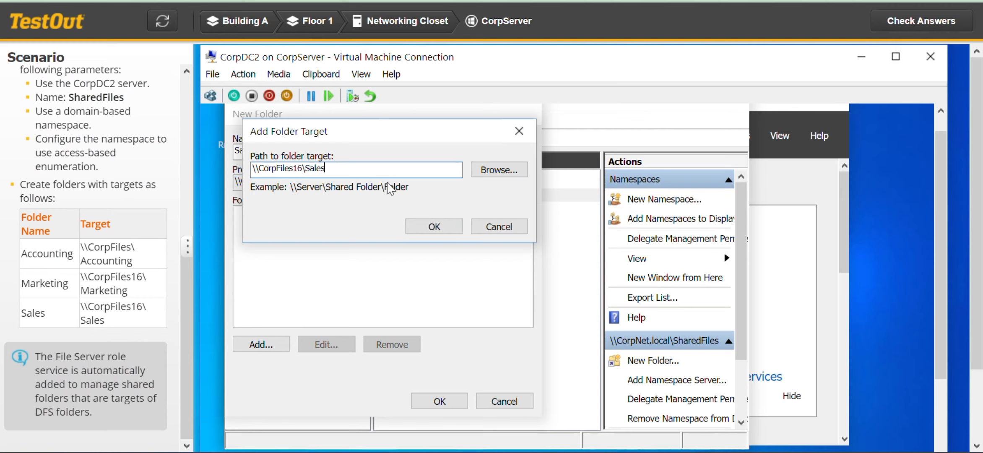
pyautogui.click(452, 229)
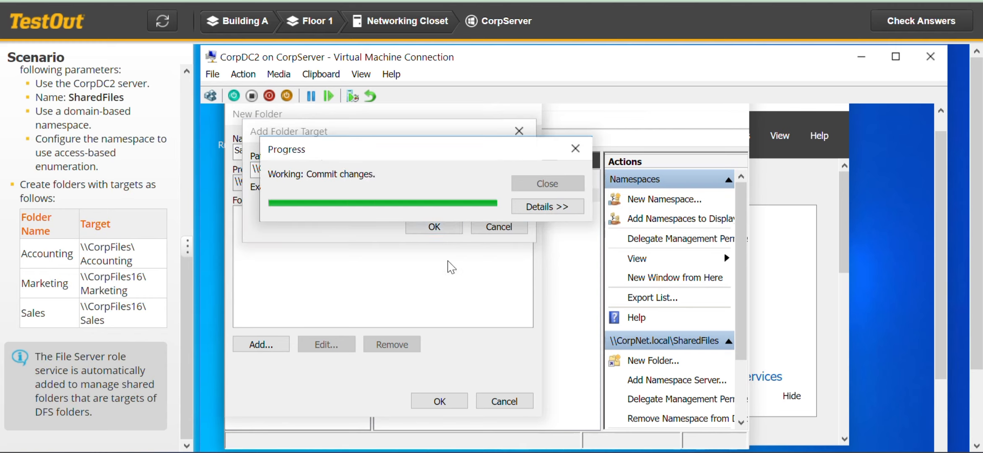
pyautogui.click(459, 403)
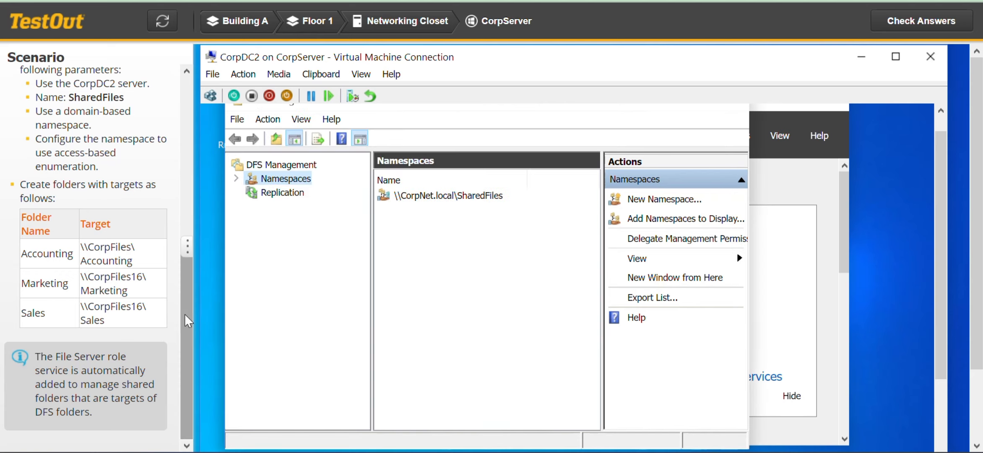
# - Review the scenario requirements, check the lab answers and examine the task summary of required actions
pyautogui.moveTo(185, 314); pyautogui.dragTo(199, 170)
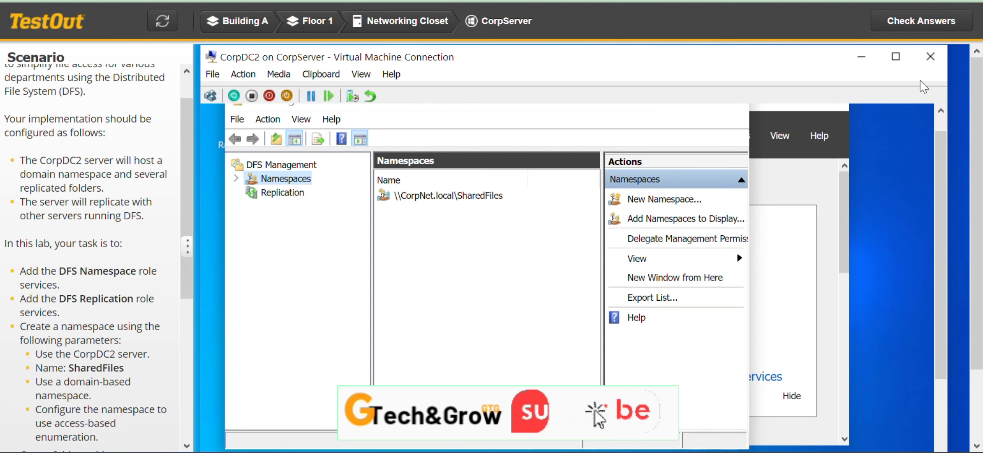
pyautogui.click(902, 21)
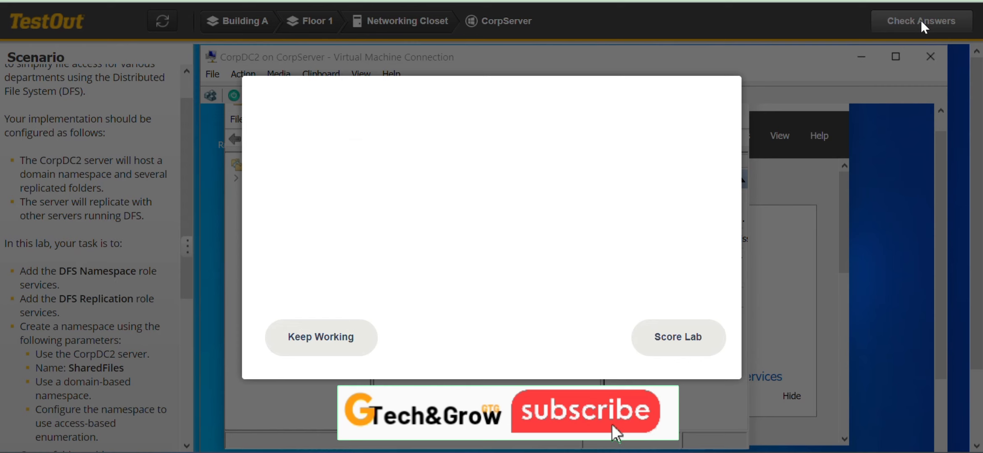
pyautogui.moveTo(738, 159); pyautogui.dragTo(741, 241)
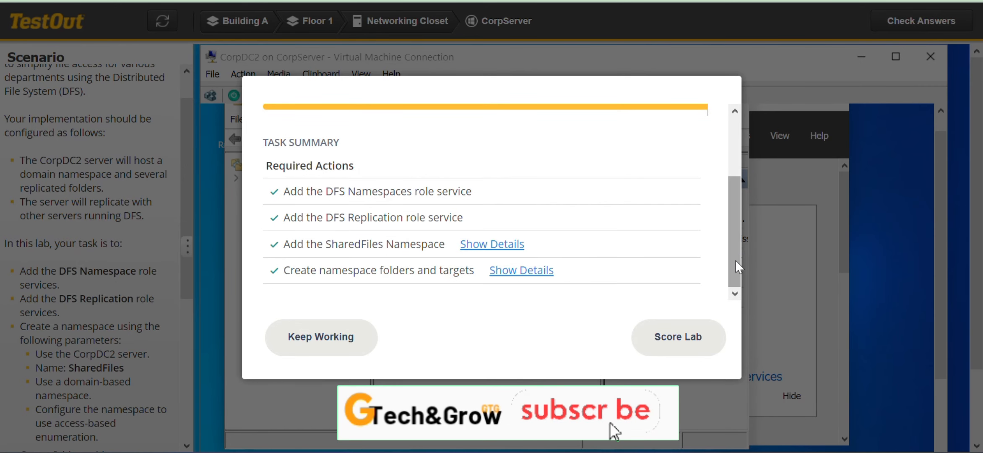